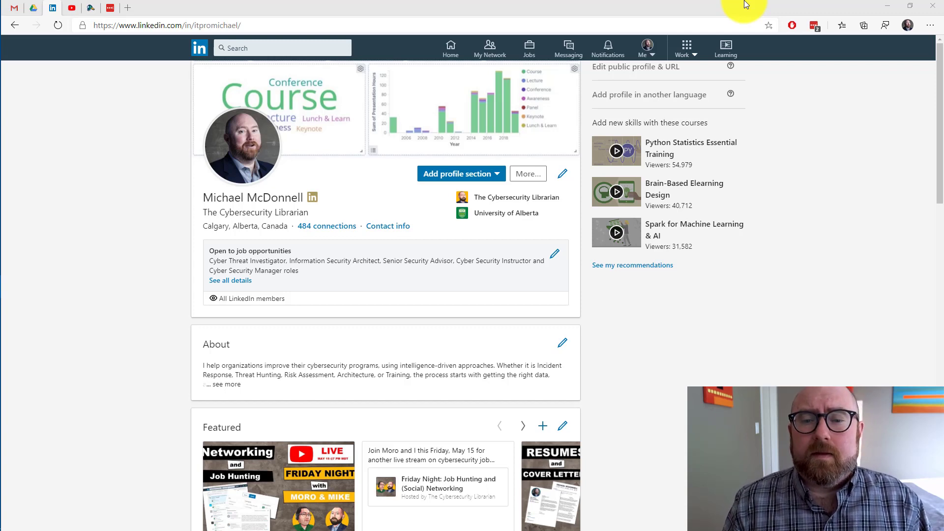
Open the account's My Premium page to show its personalized insights and Premium features
left_click(646, 57)
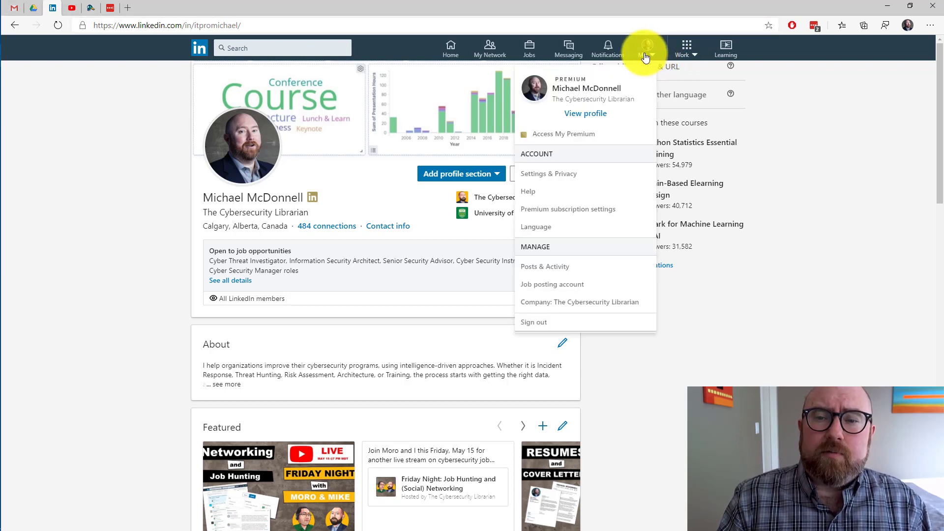
left_click(585, 135)
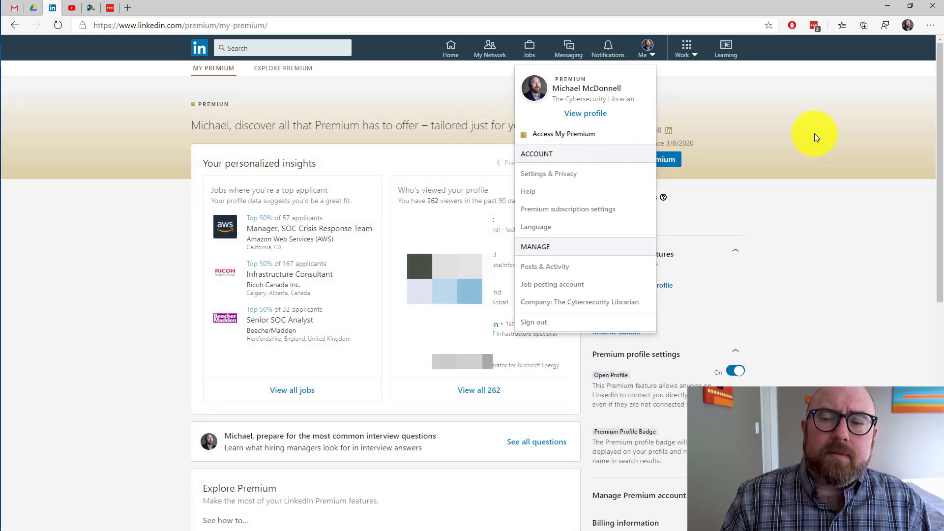
left_click(821, 134)
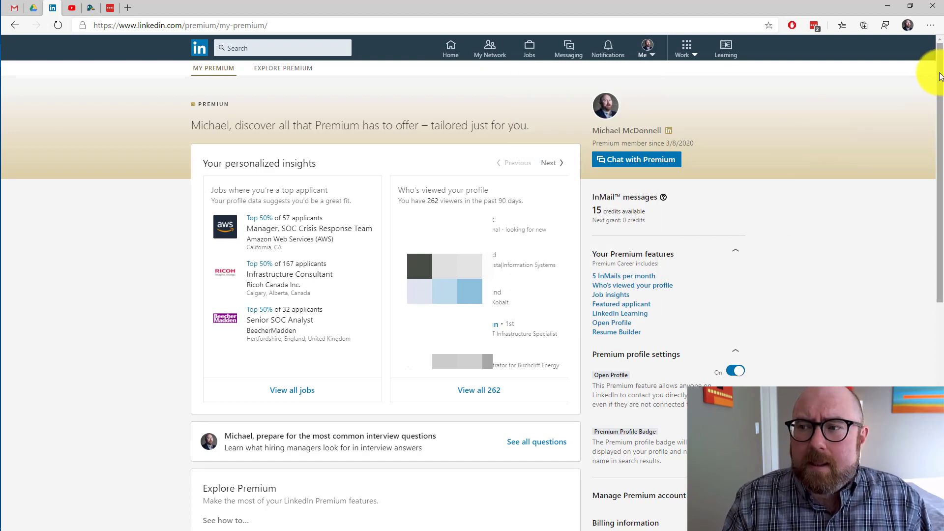
left_click_drag(937, 64, 937, 72)
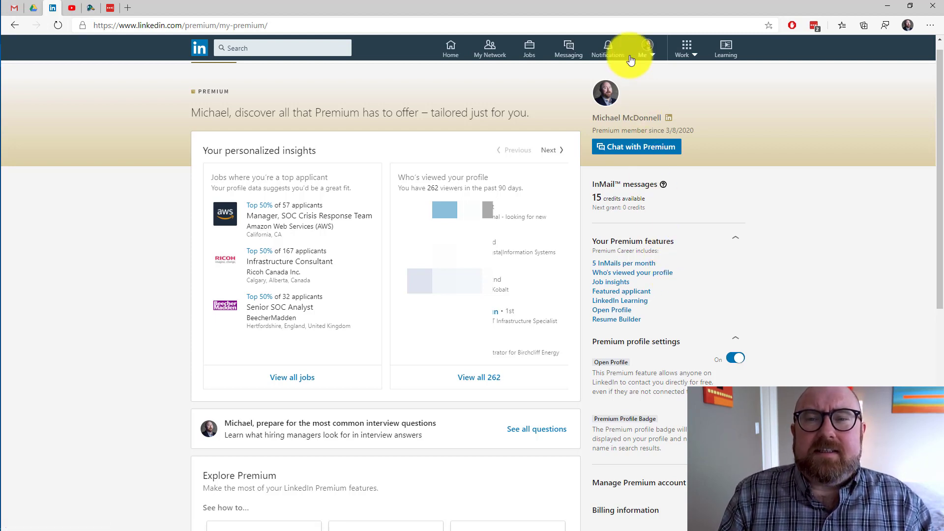
Open the full page of who viewed the profile from the Premium features and look over the recent viewers
left_click(629, 273)
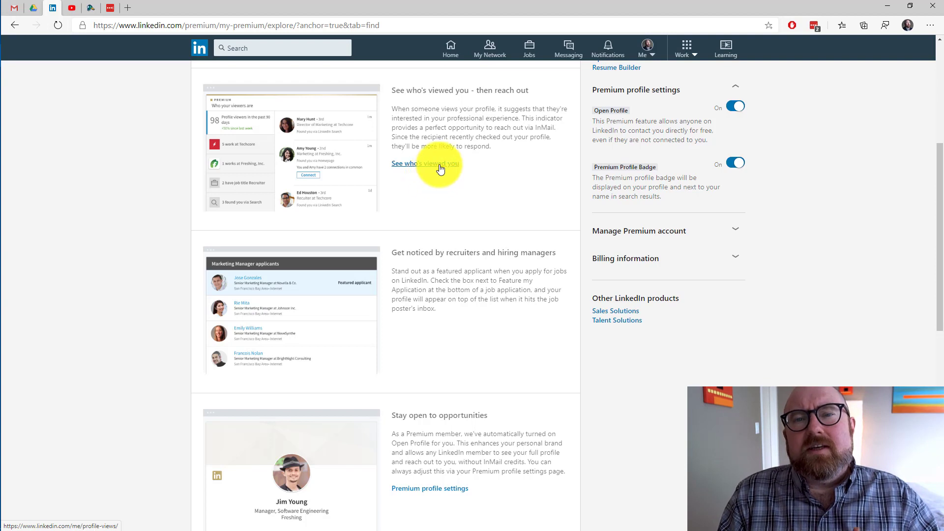
left_click(438, 165)
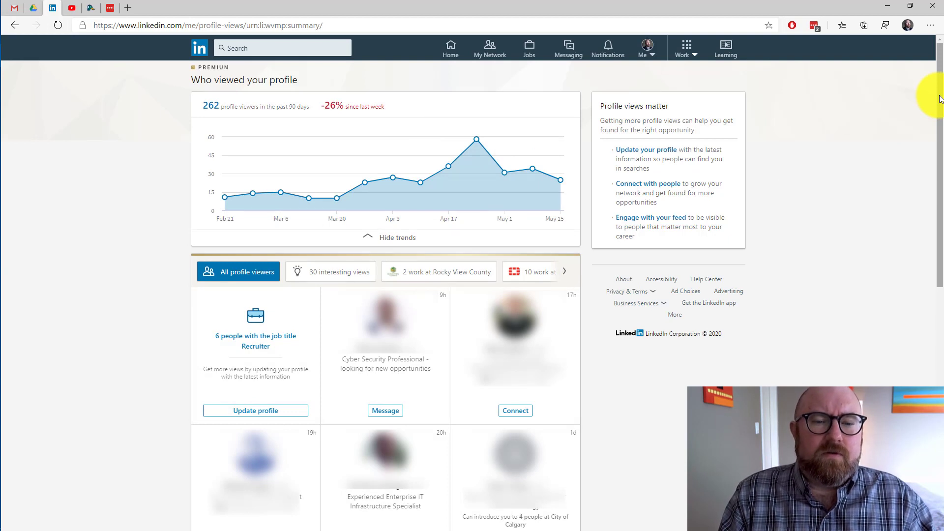
left_click_drag(939, 98, 934, 178)
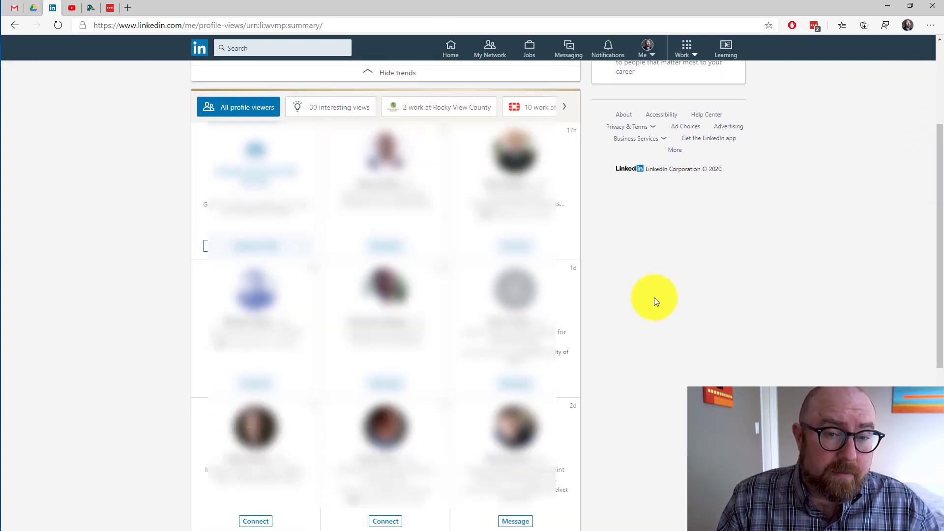
scroll(630, 307, "up", 3)
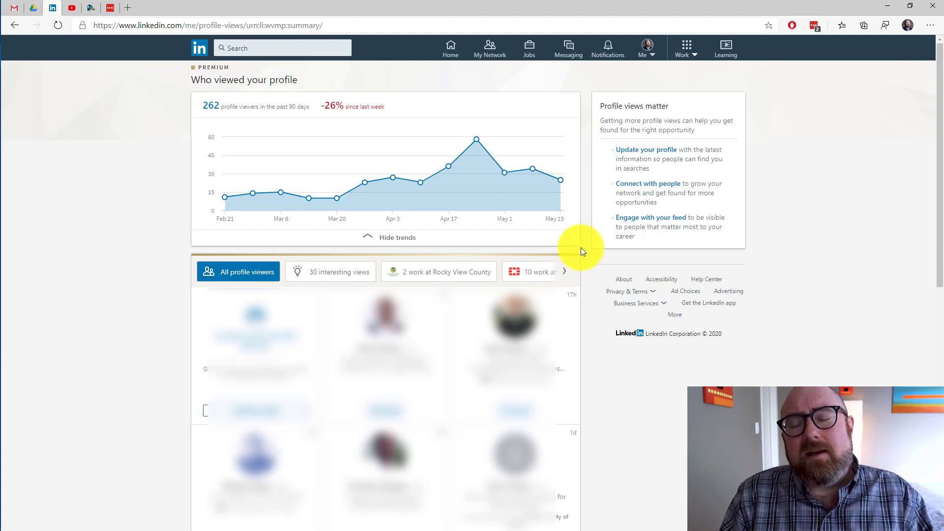
scroll(582, 252, "down", 3)
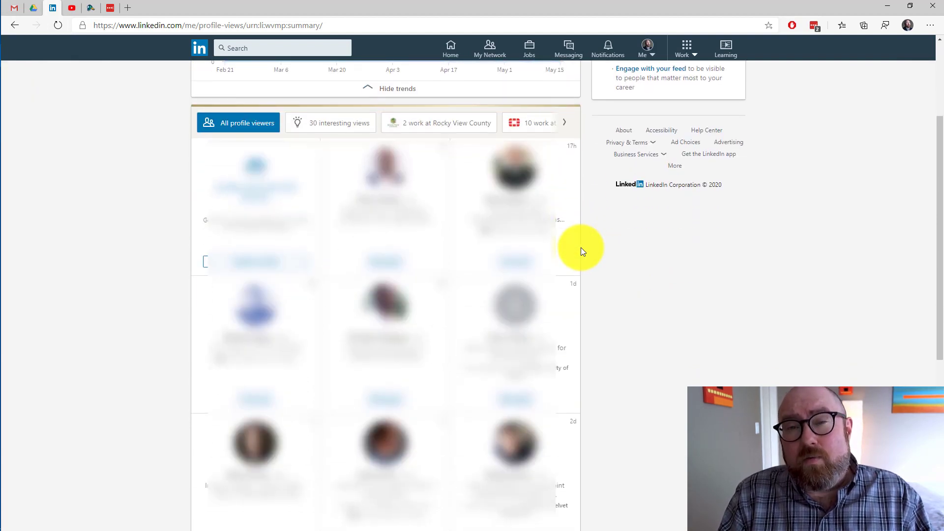
scroll(581, 251, "down", 2)
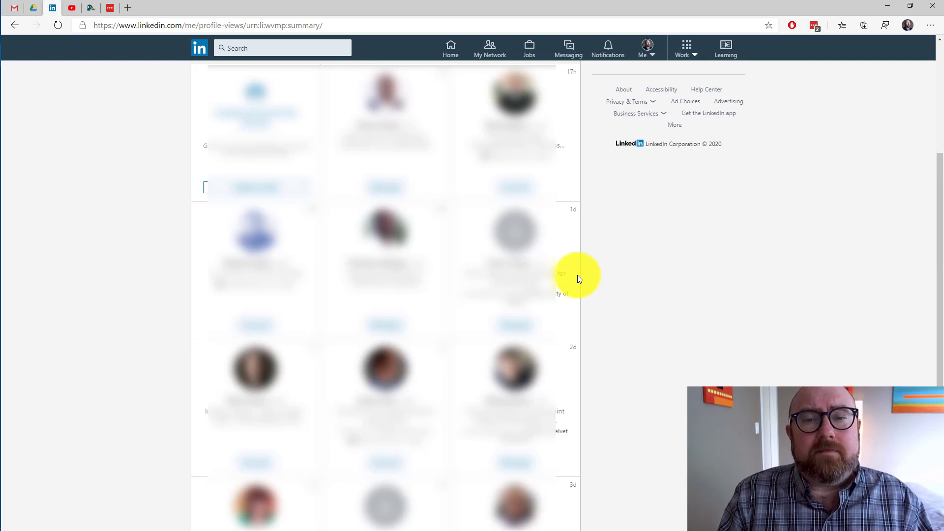
scroll(579, 279, "up", 5)
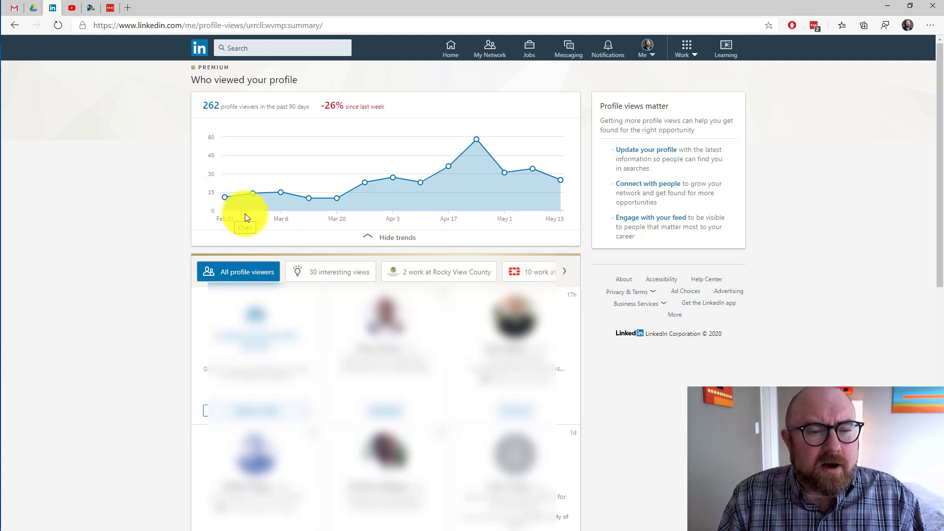
Examine the weekly trend of profile views from February to May and the older entries in the viewer list
mouse_move(246, 217)
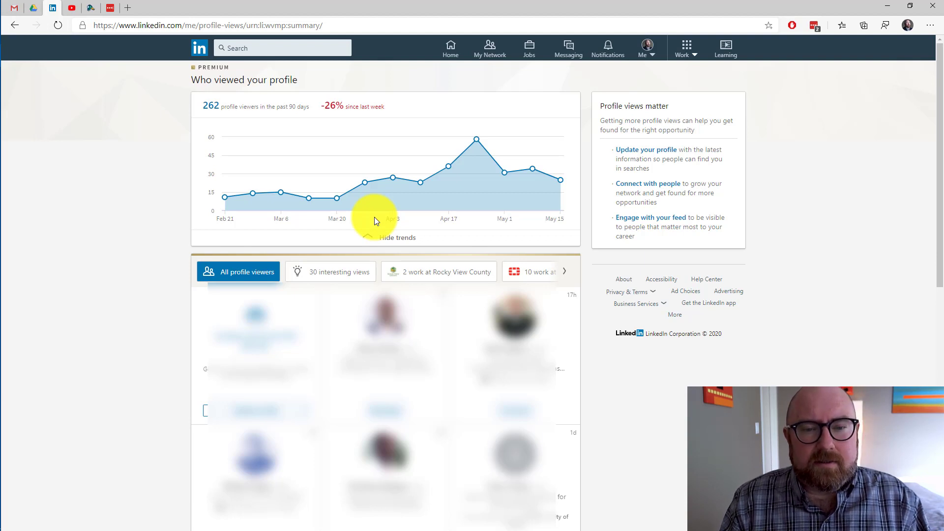
mouse_move(422, 190)
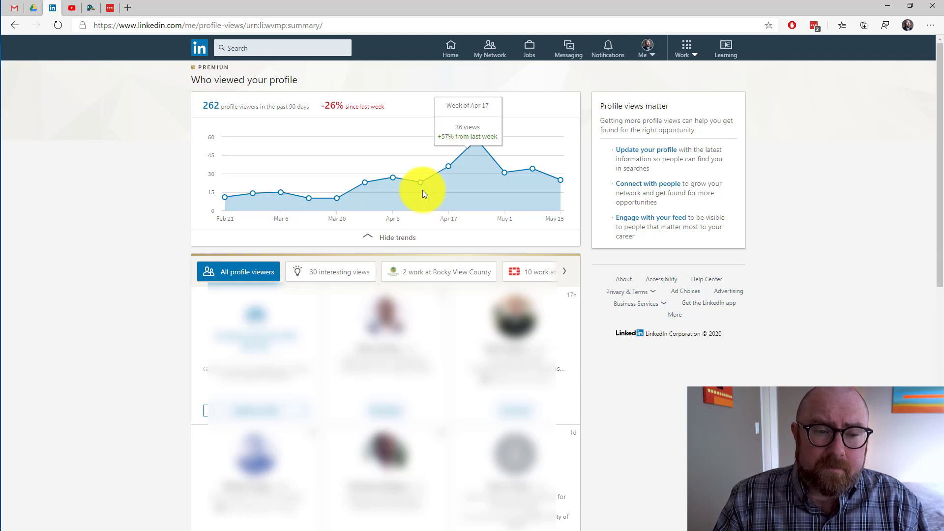
mouse_move(225, 196)
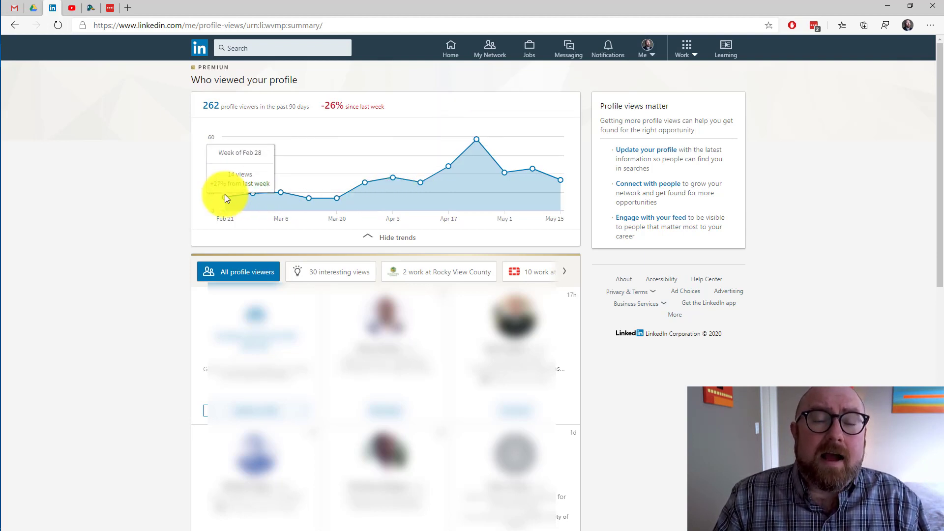
mouse_move(461, 170)
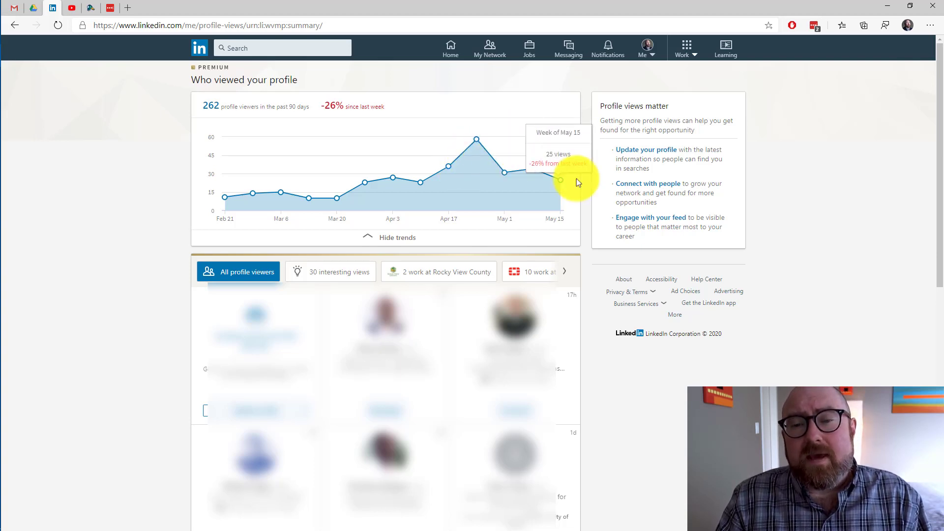
scroll(586, 184, "down", 10)
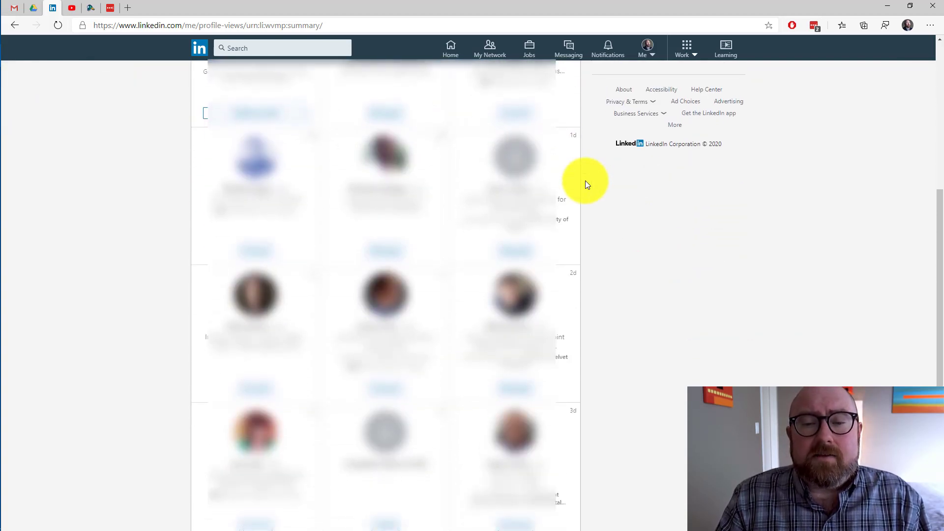
scroll(586, 185, "down", 8)
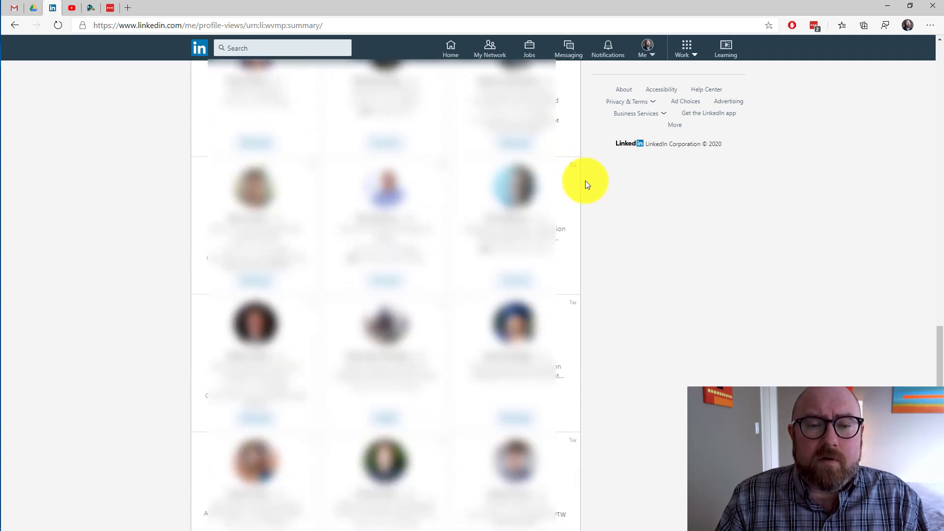
scroll(586, 184, "down", 3)
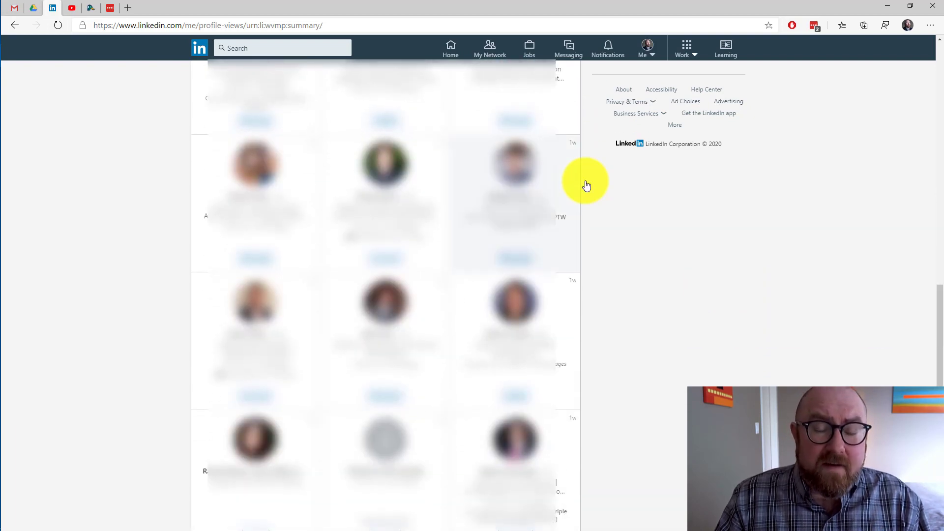
scroll(585, 185, "up", 20)
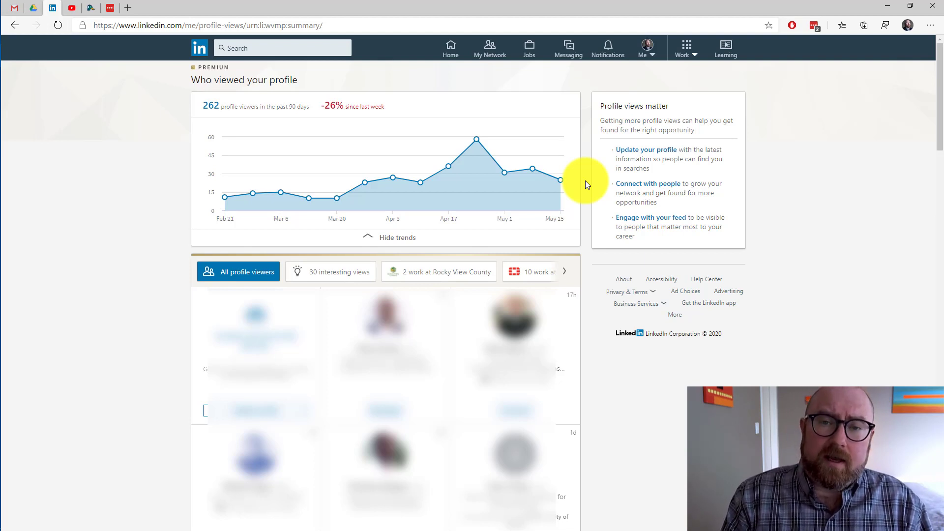
Return to the My Premium page and open the Job insights feature description
left_click(644, 61)
left_click(598, 135)
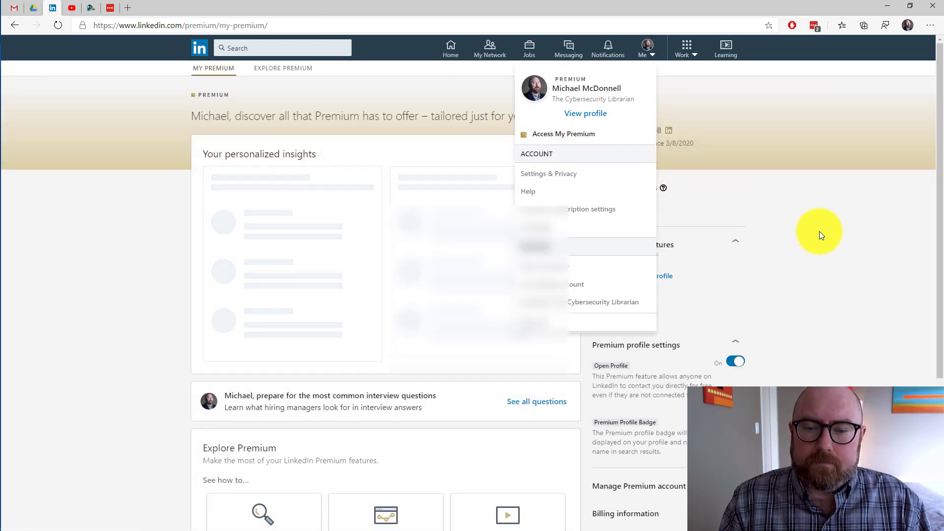
scroll(819, 231, "down", 1)
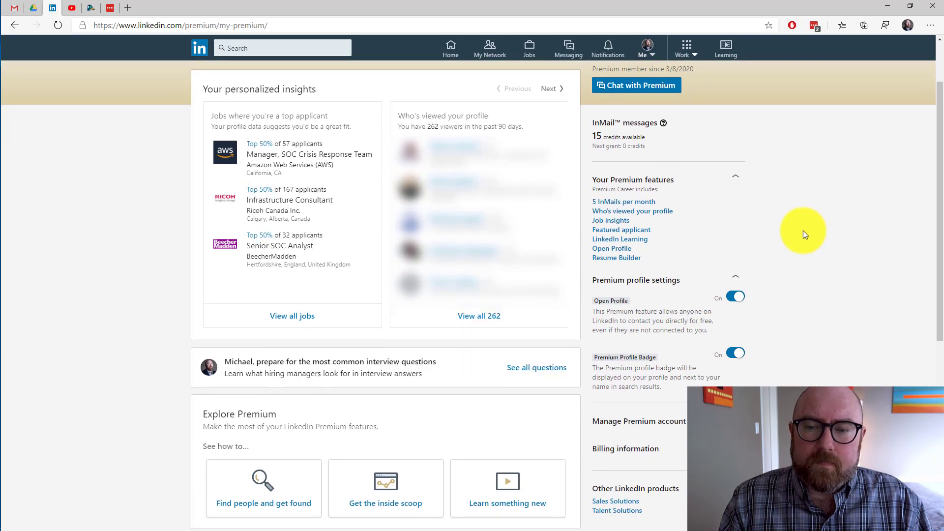
left_click(617, 223)
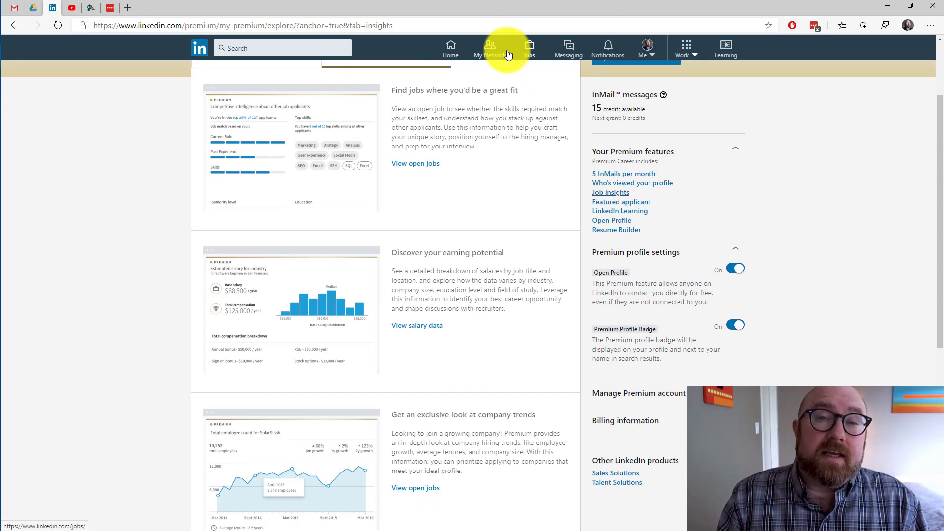
Go to the jobs page and bring up the jobs where you're a top applicant
left_click(530, 55)
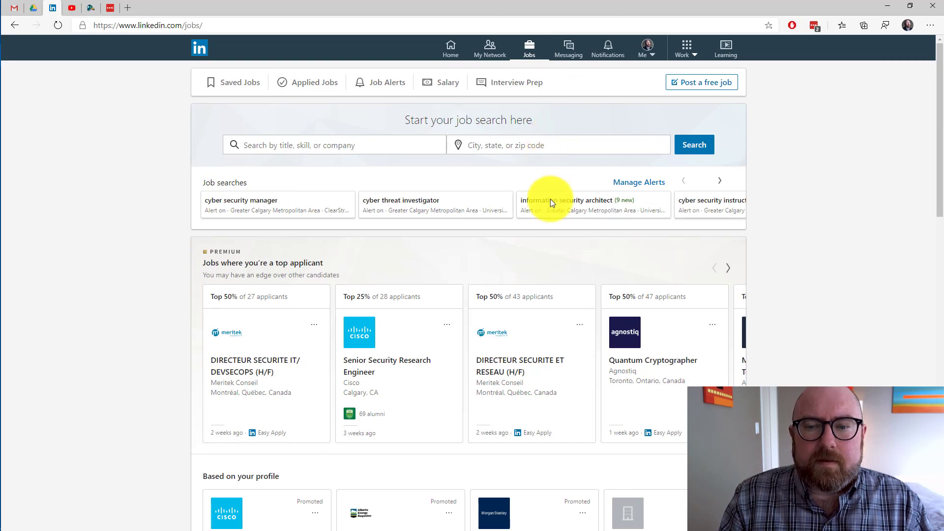
scroll(551, 209, "down", 1)
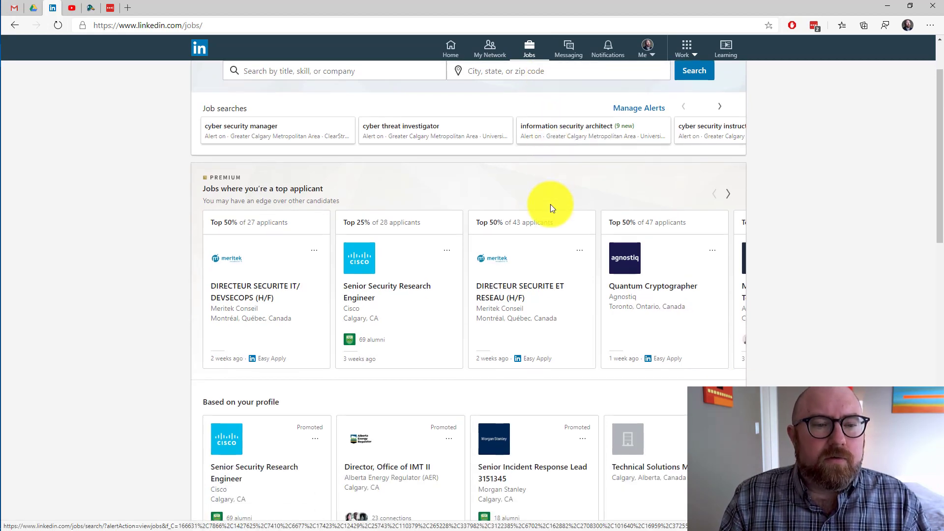
scroll(184, 216, "down", 1)
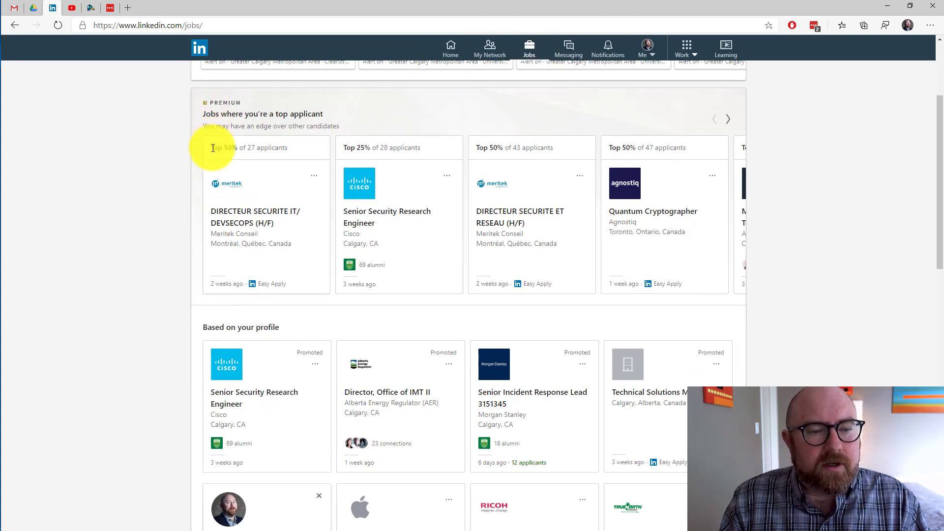
Compare applicant rankings across the top-applicant jobs and open the OT Cyber Technical Business Manager posting from True North Solutions
left_click_drag(212, 147, 438, 150)
left_click(289, 147)
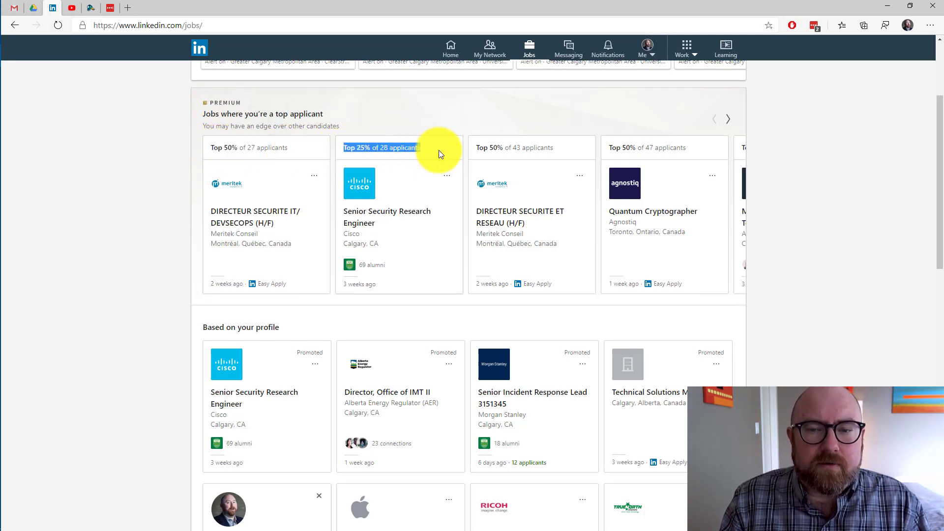
left_click(438, 150)
left_click(729, 123)
left_click(728, 123)
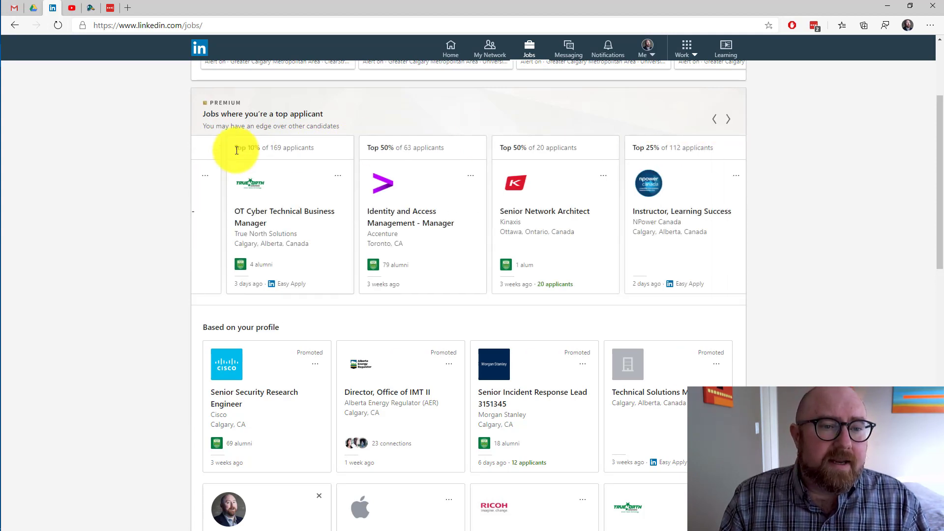
left_click_drag(237, 151, 326, 154)
left_click(280, 147)
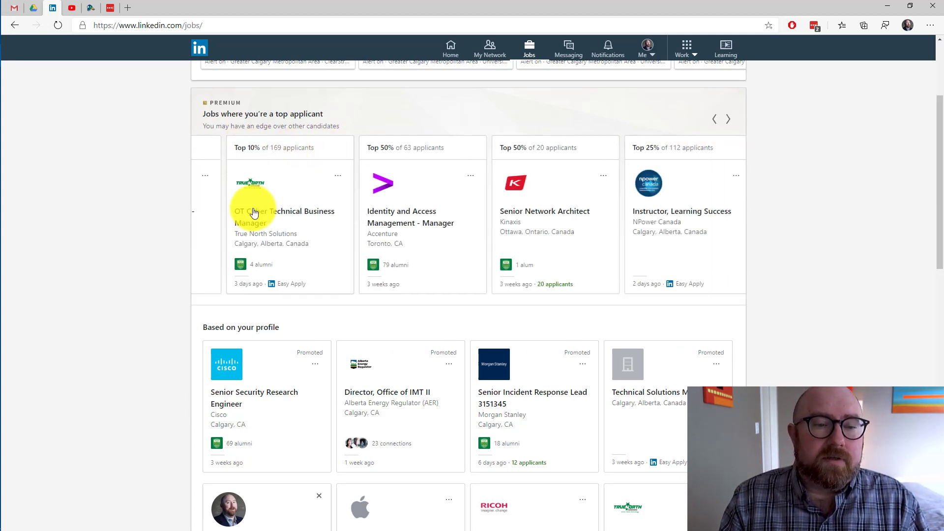
left_click(253, 213)
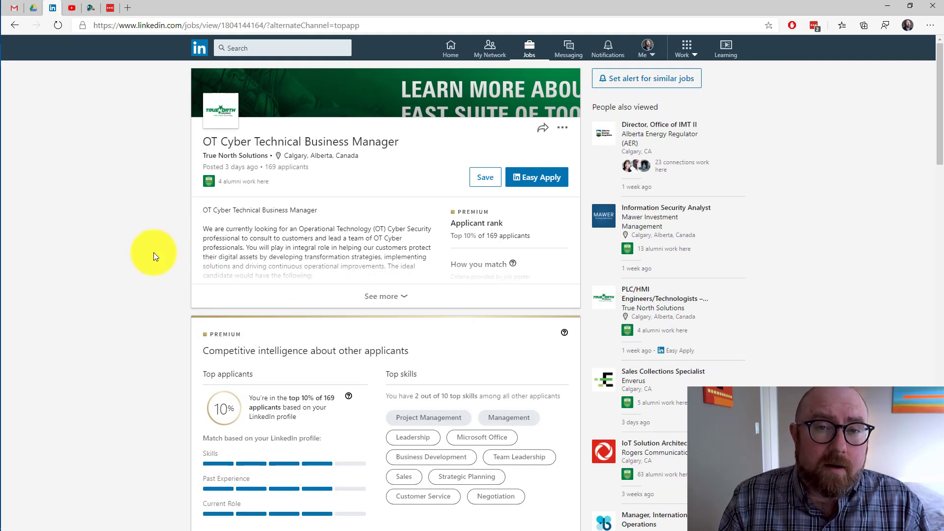
Examine the posting's competitive intelligence about other applicants: profile match, top skills, seniority level, education and location
scroll(153, 253, "down", 5)
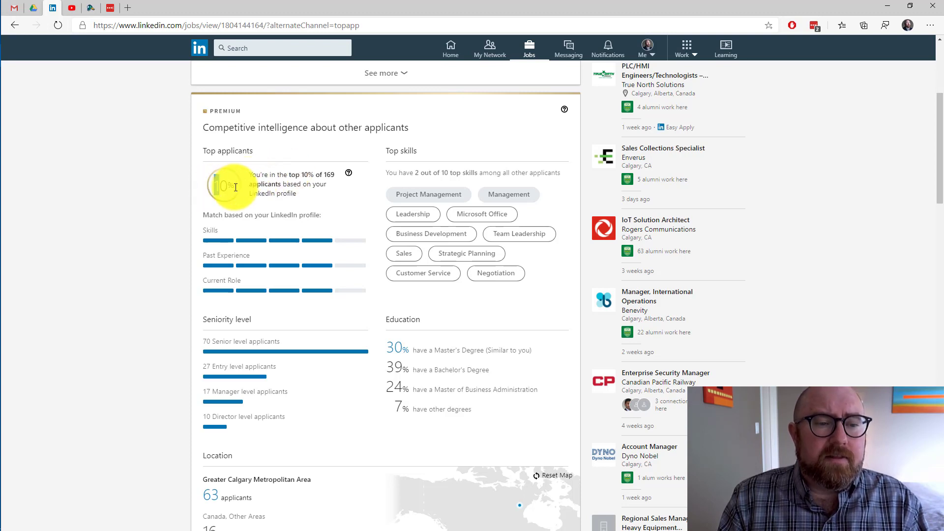
left_click(296, 197)
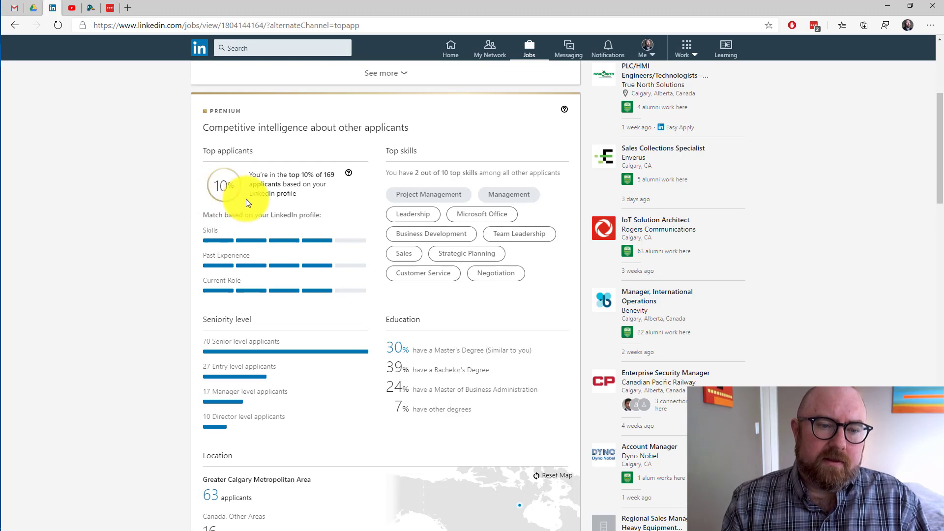
scroll(158, 263, "down", 2)
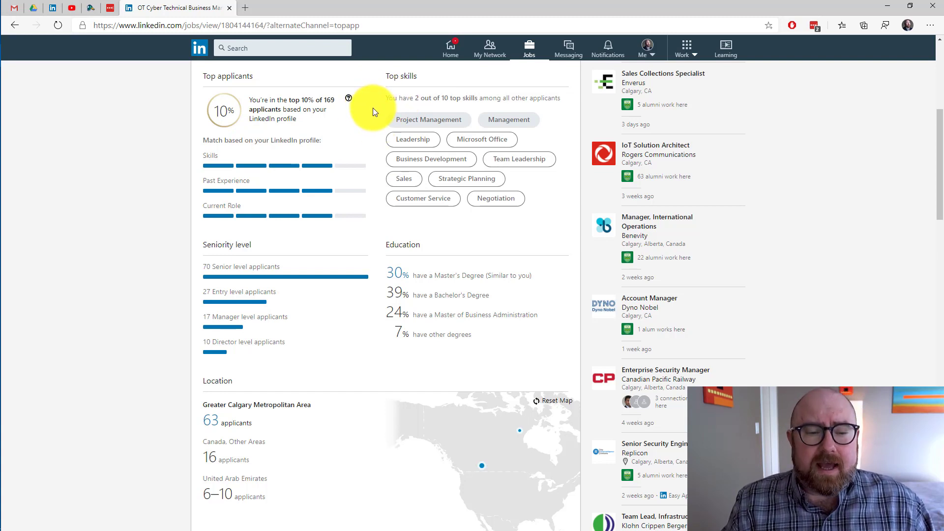
scroll(373, 111, "down", 3)
scroll(392, 171, "up", 1)
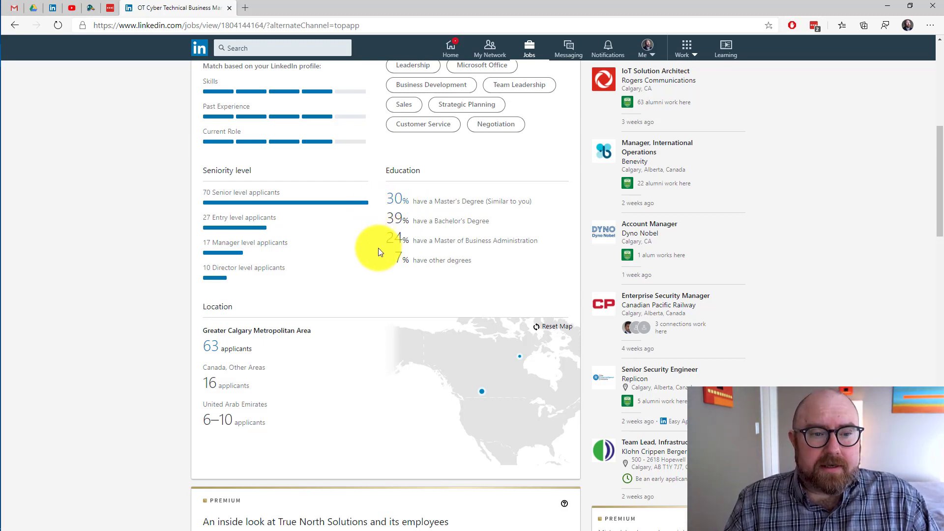
scroll(377, 241, "up", 6)
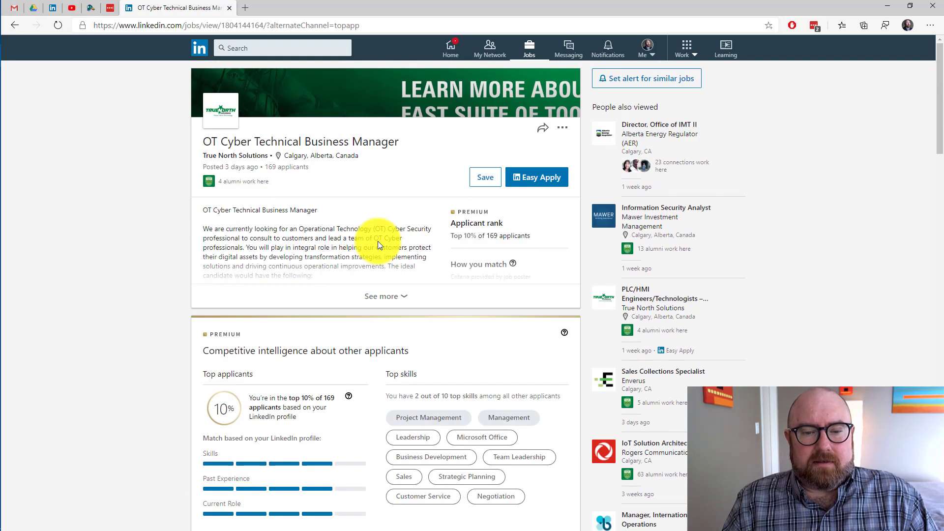
scroll(378, 241, "down", 2)
scroll(379, 241, "down", 3)
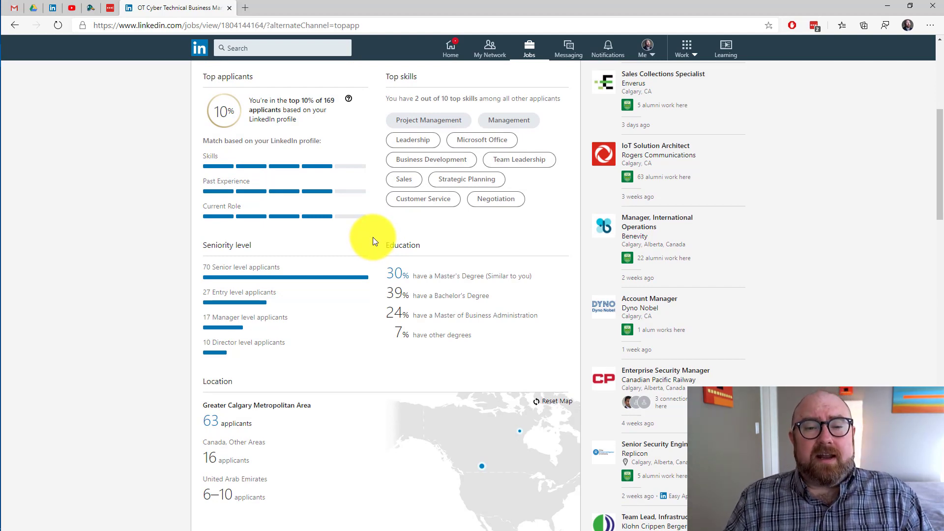
Return to the My Premium page and open the Featured applicant feature description
scroll(371, 240, "down", 6)
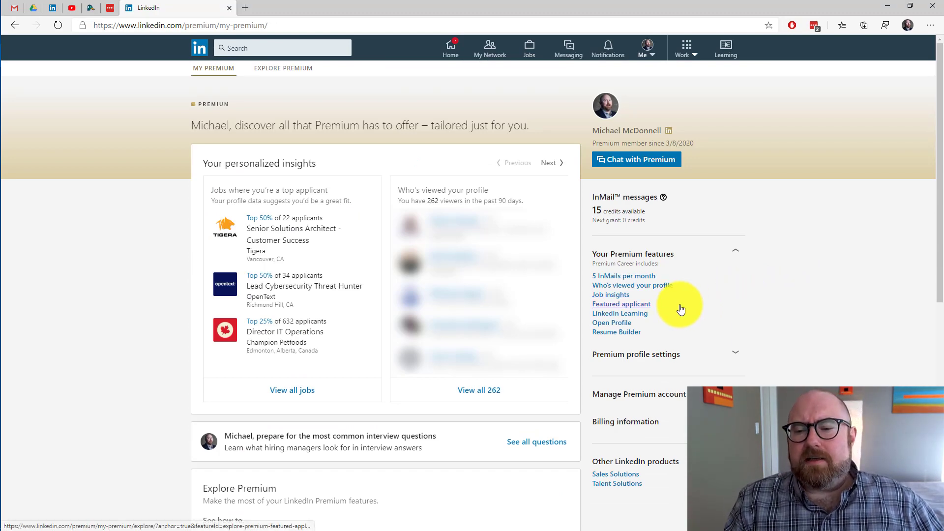
left_click(635, 310)
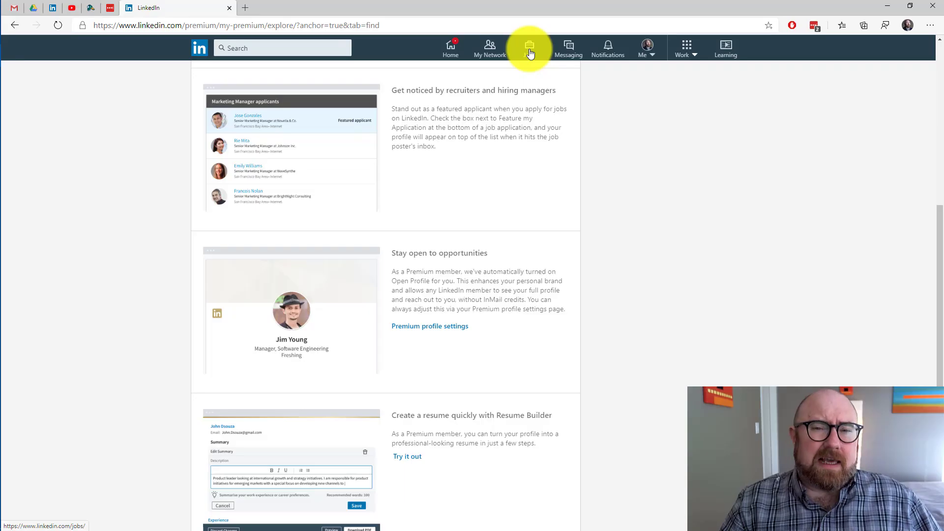
Find the Sr. System Administrator - Managed Services posting from P2 Energy Solutions among the top-applicant jobs and try its Easy Apply option
left_click(529, 49)
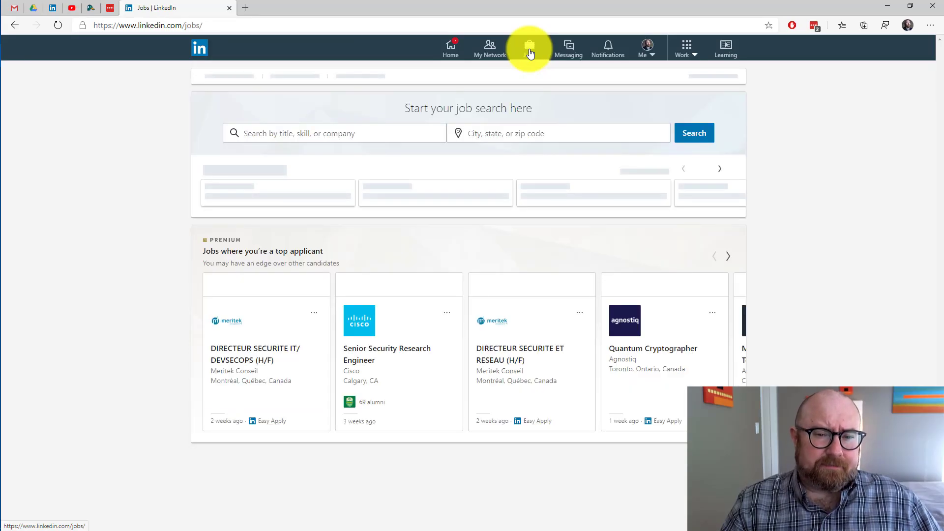
left_click(724, 274)
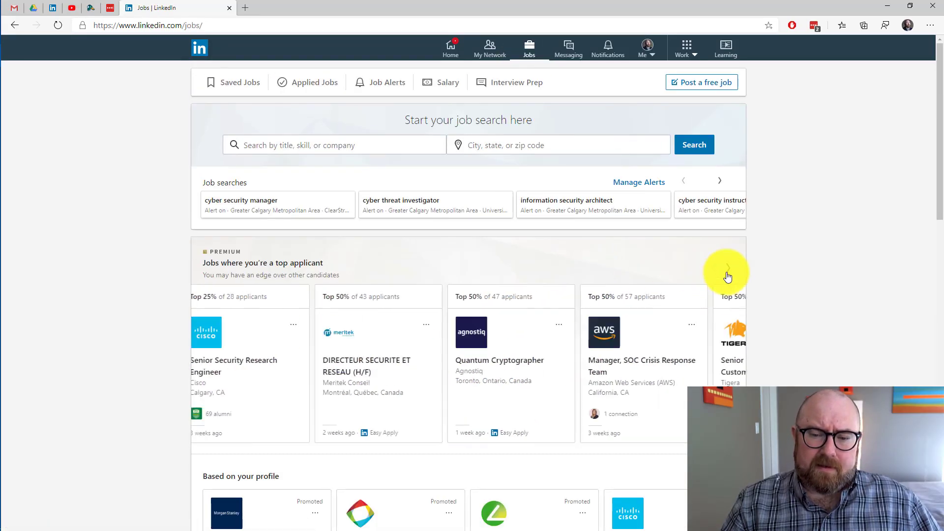
left_click(632, 325)
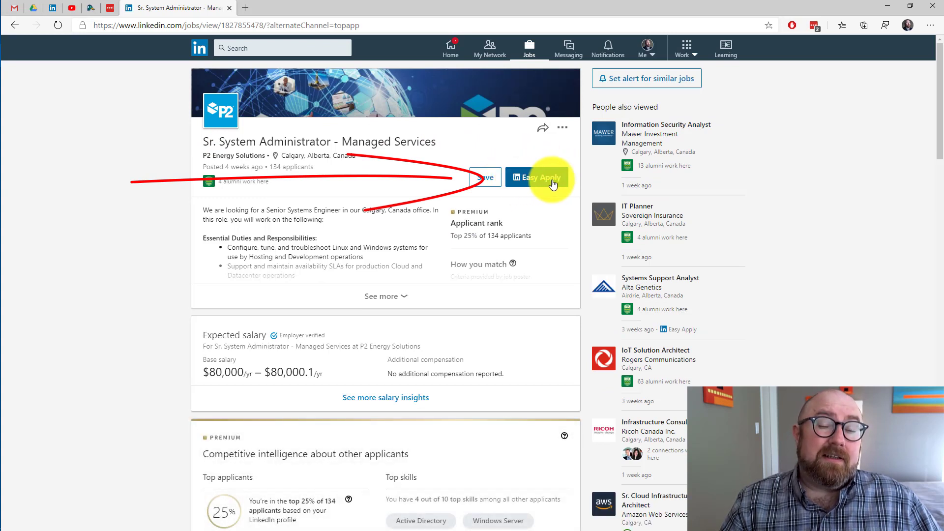
left_click(557, 186)
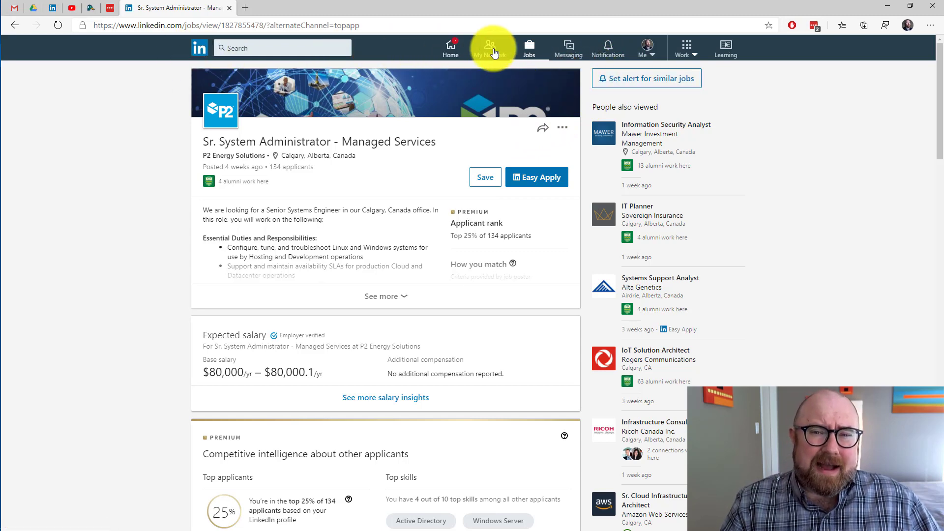
View Meritek Conseil's DIRECTEUR SECURITE IT/ DEVSECOPS (H/F) posting among the top-applicant jobs, and return to the jobs page
left_click(529, 49)
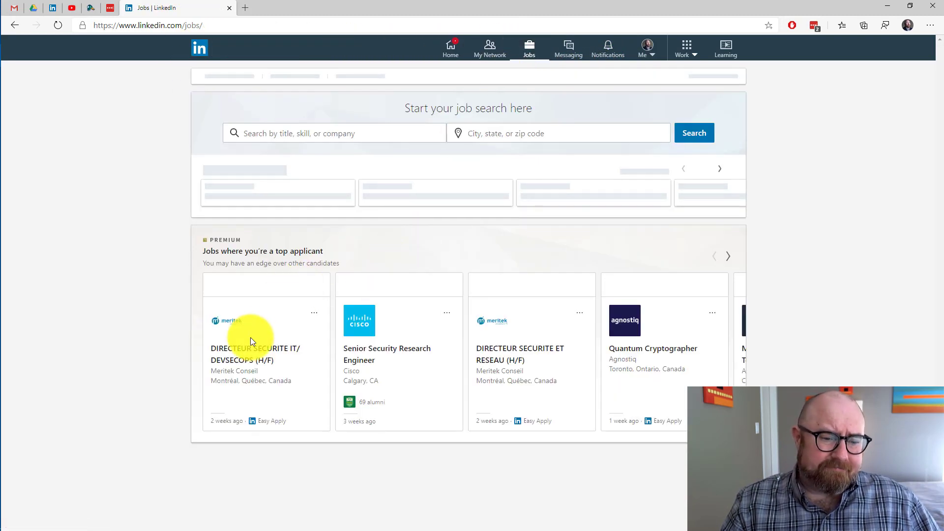
left_click(236, 362)
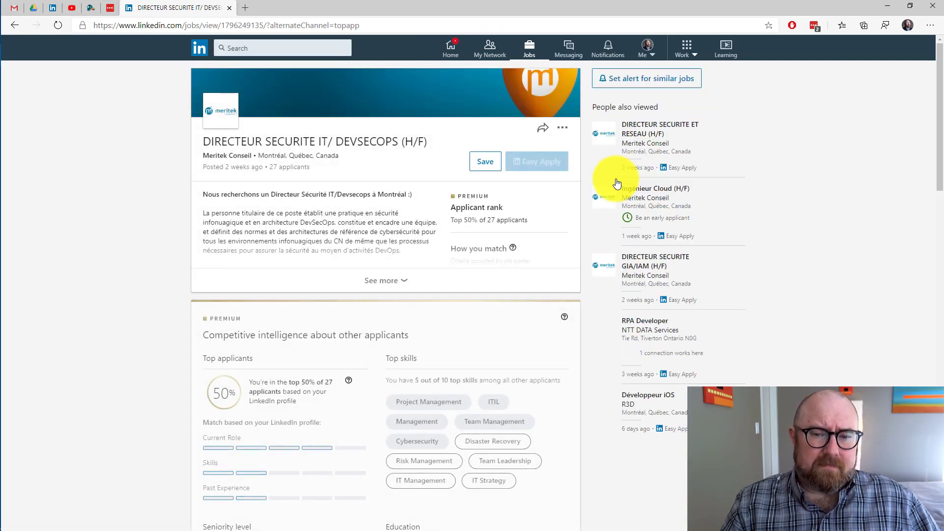
left_click(528, 47)
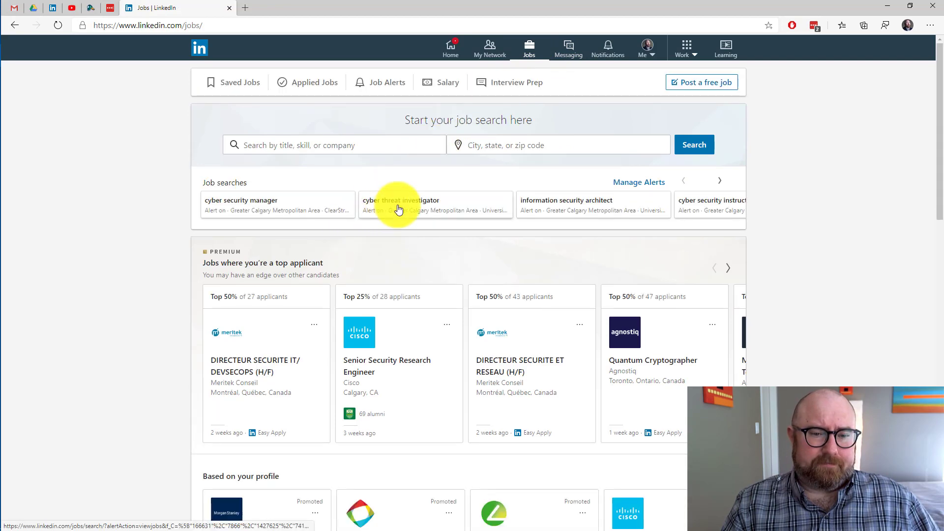
Open Long View Systems' Senior Infrastructure Consultant posting from the cyber threat investigator search, and view and close its external application page
left_click(395, 210)
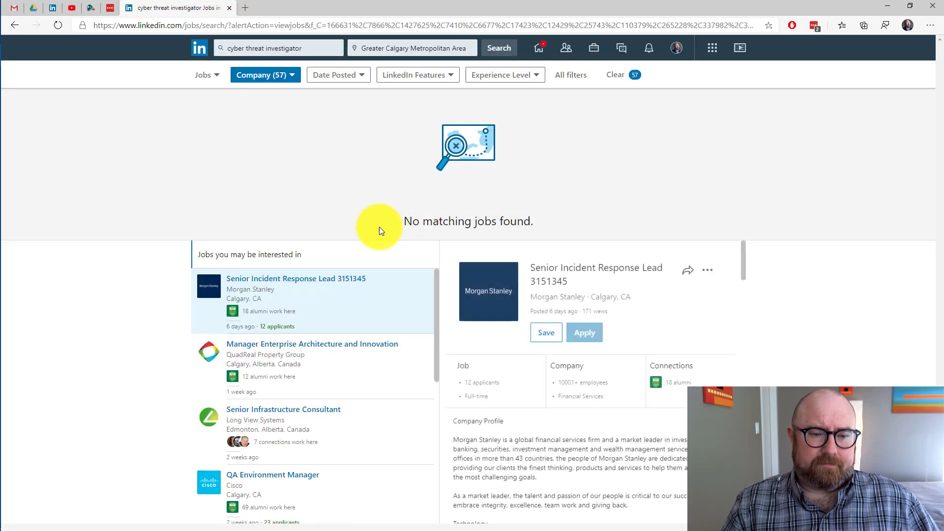
scroll(256, 354, "down", 5)
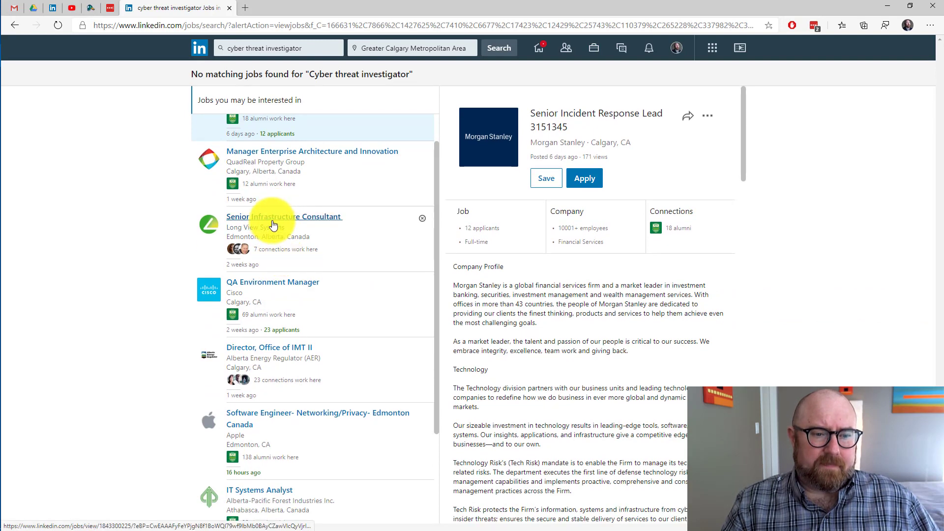
left_click(274, 224)
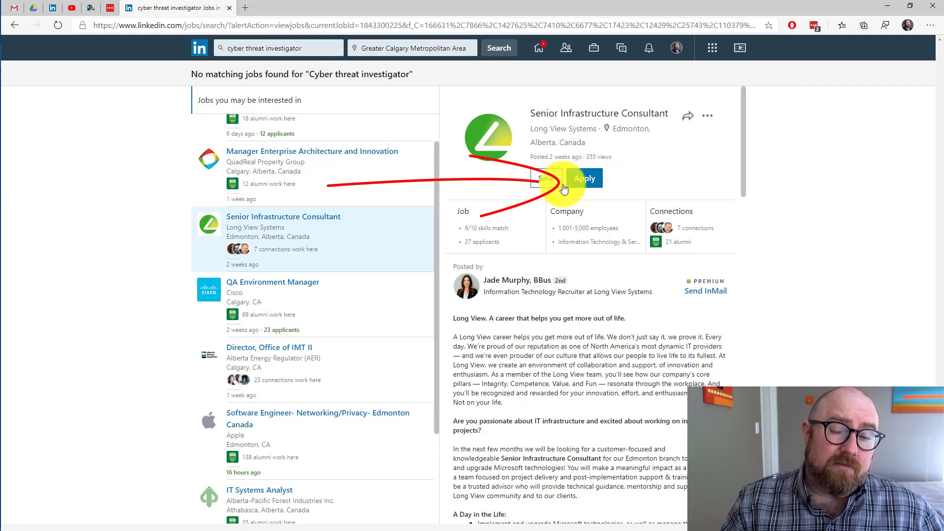
left_click(599, 186)
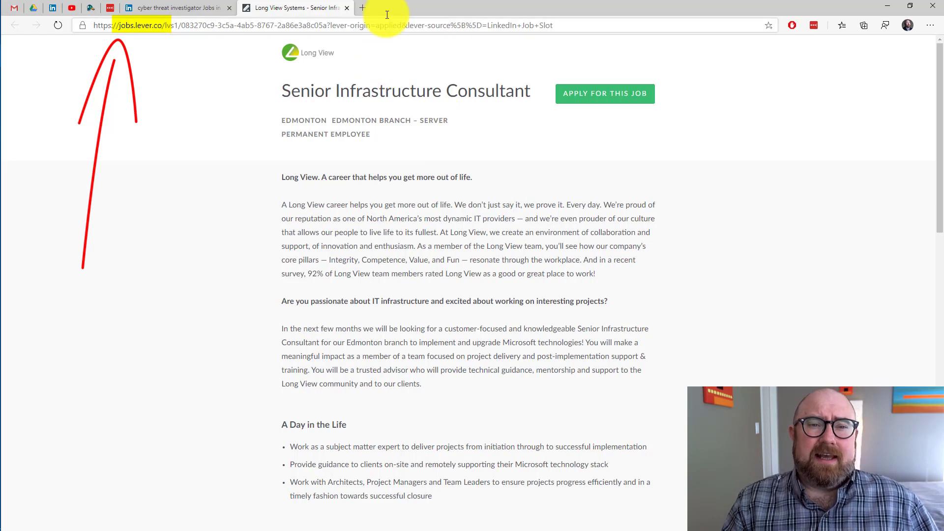
left_click(346, 8)
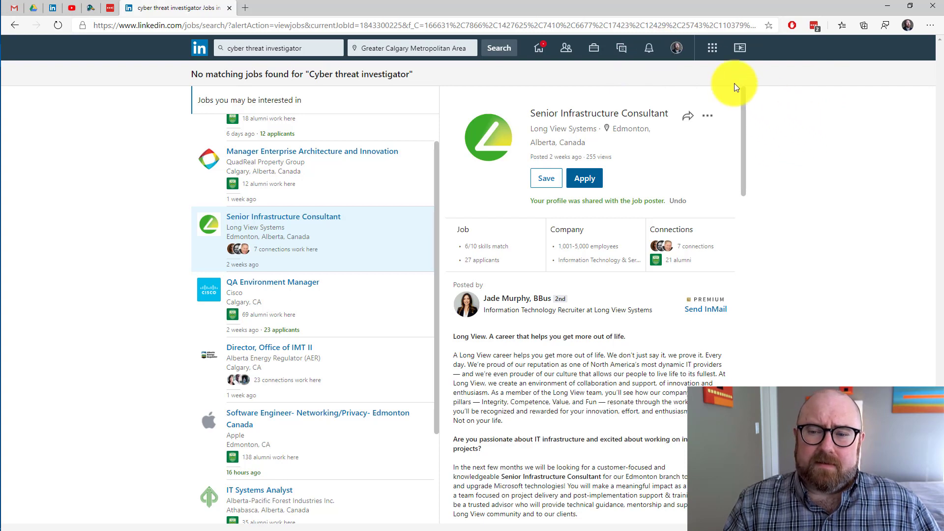
Return to the My Premium page and open the LinkedIn Learning feature description
left_click(676, 53)
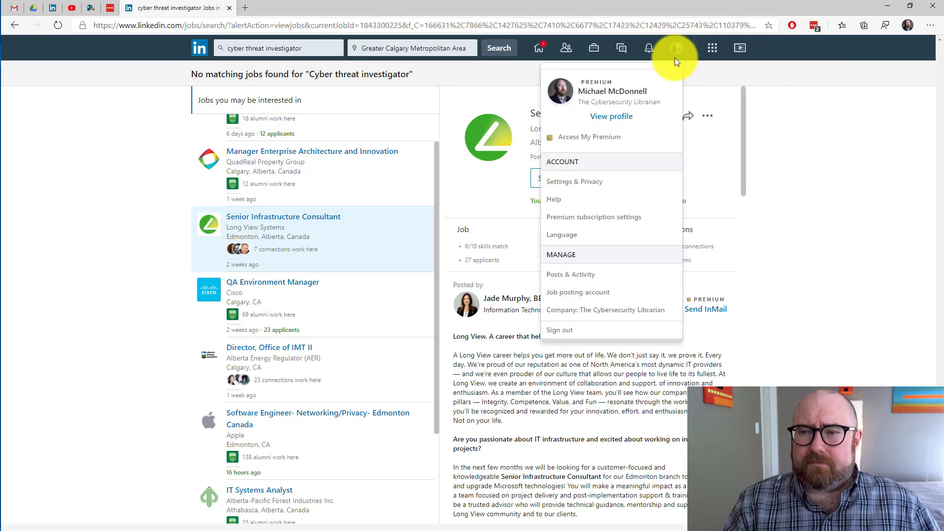
left_click(605, 138)
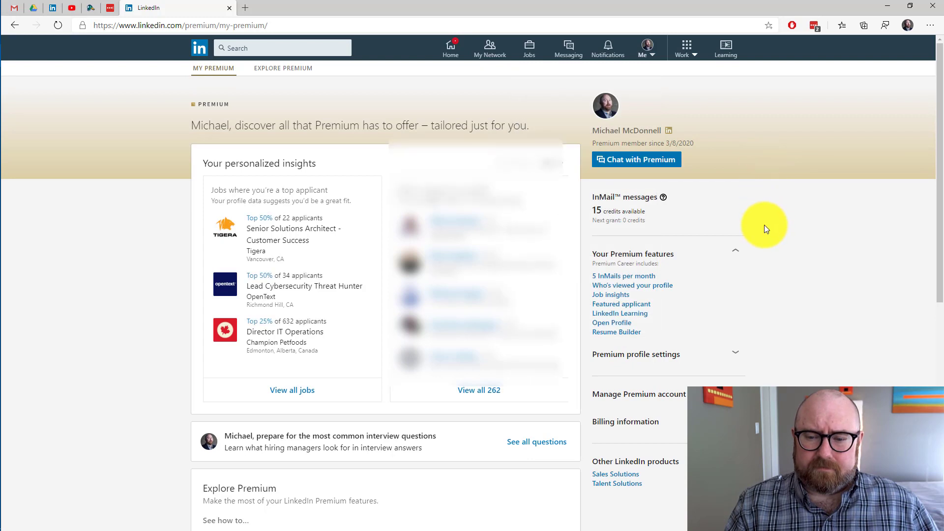
scroll(763, 225, "down", 2)
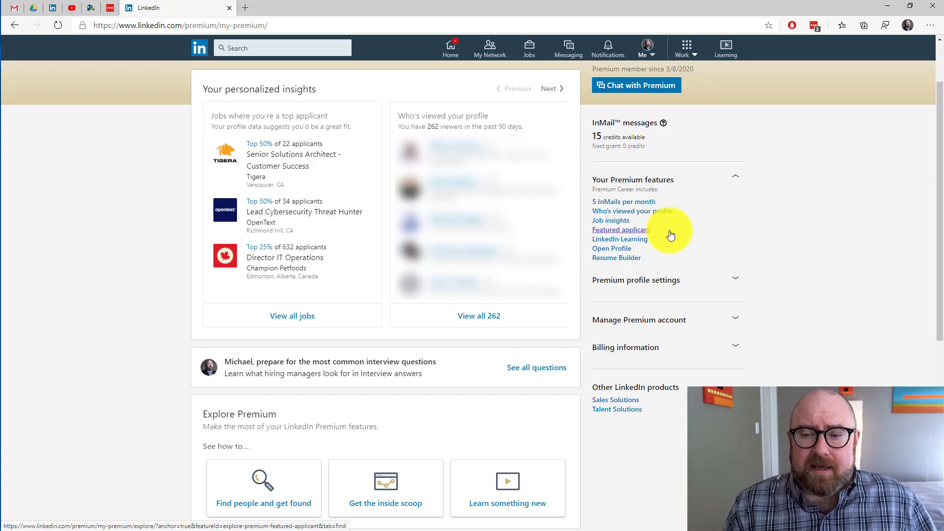
left_click(614, 239)
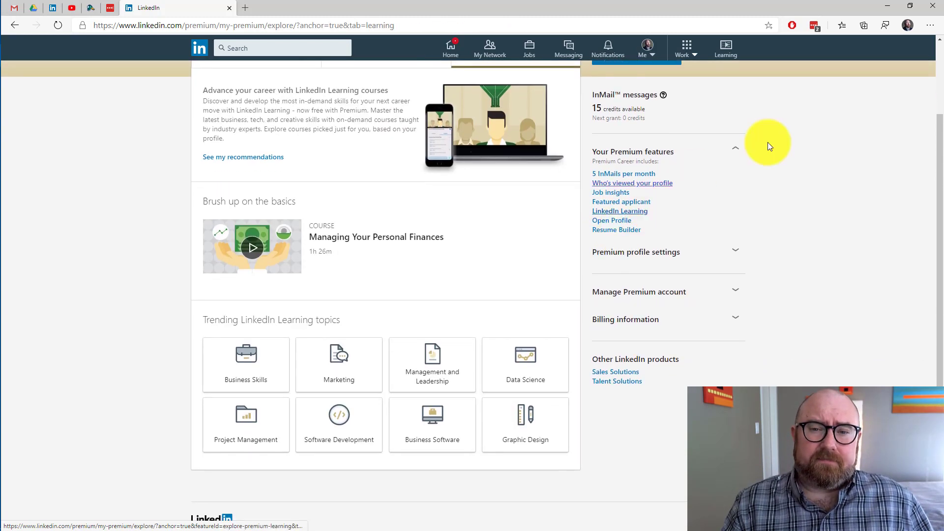
Open LinkedIn Learning and look through the home page's weekly goal, course in progress, top picks and learning paths
left_click(648, 54)
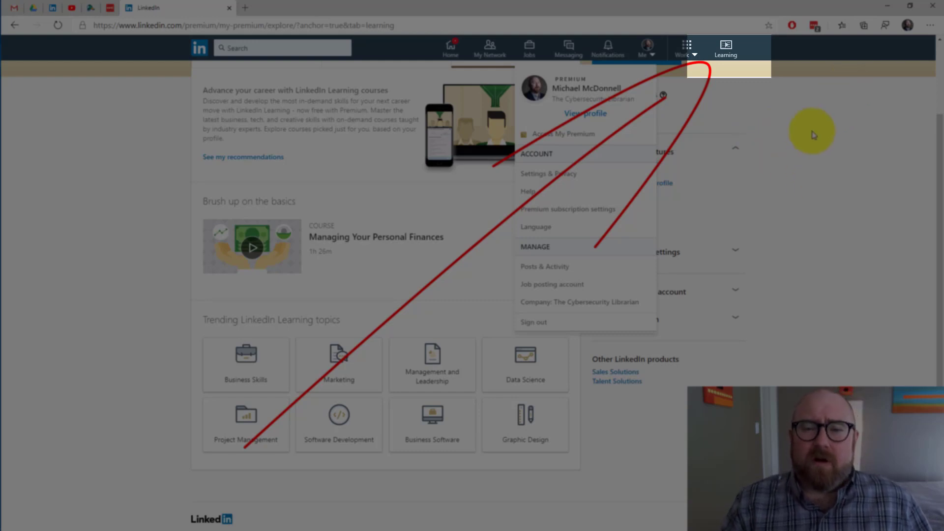
left_click(736, 89)
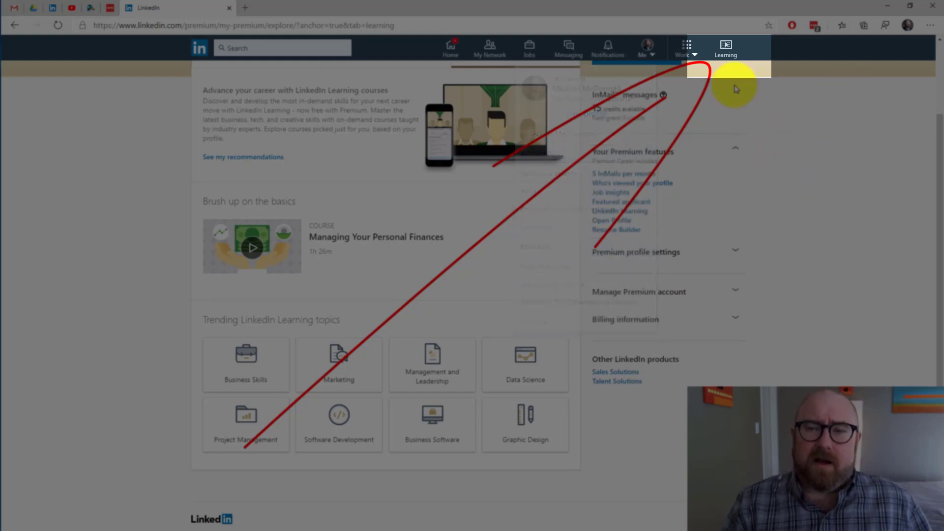
left_click(689, 48)
left_click(783, 46)
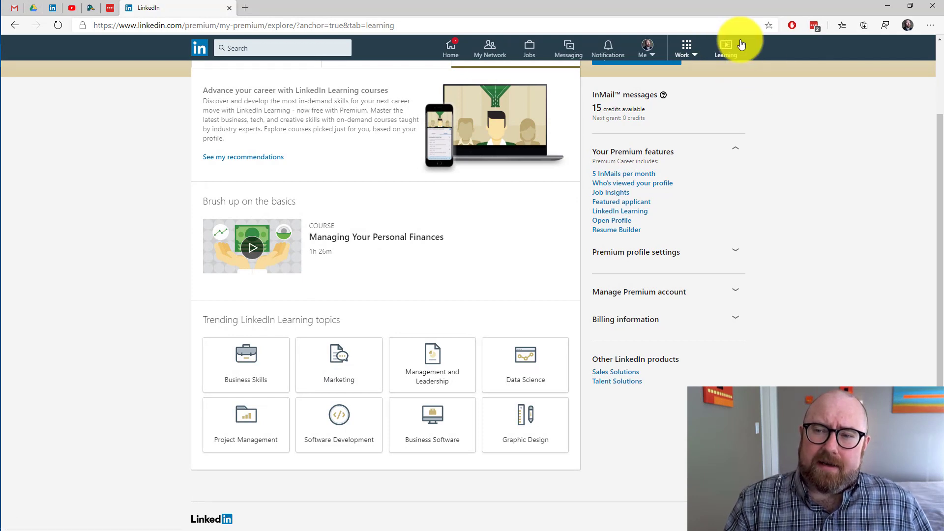
left_click(727, 49)
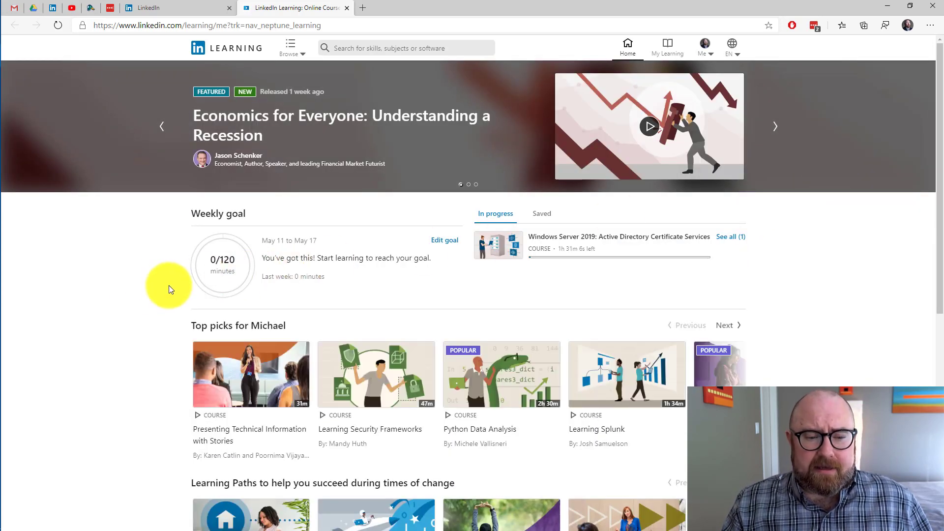
scroll(169, 285, "down", 2)
scroll(169, 285, "up", 2)
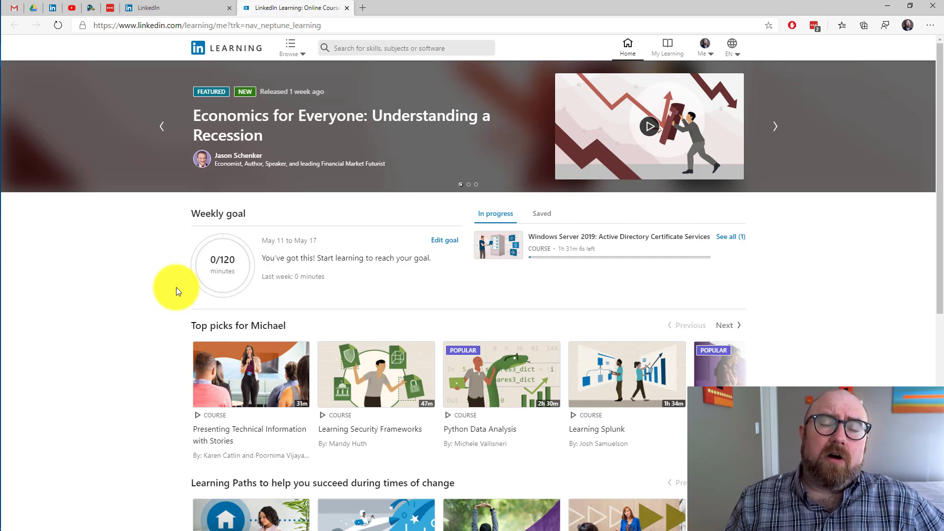
scroll(176, 302, "down", 2)
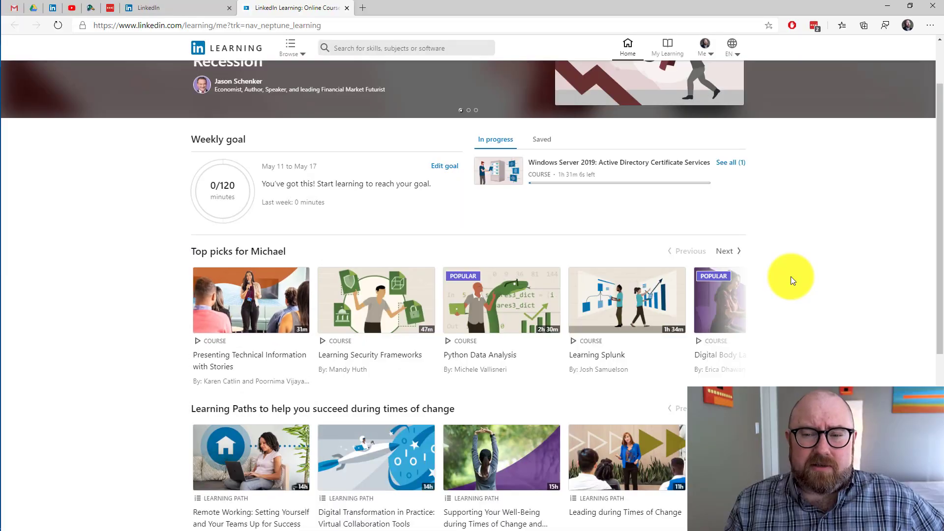
scroll(791, 277, "up", 2)
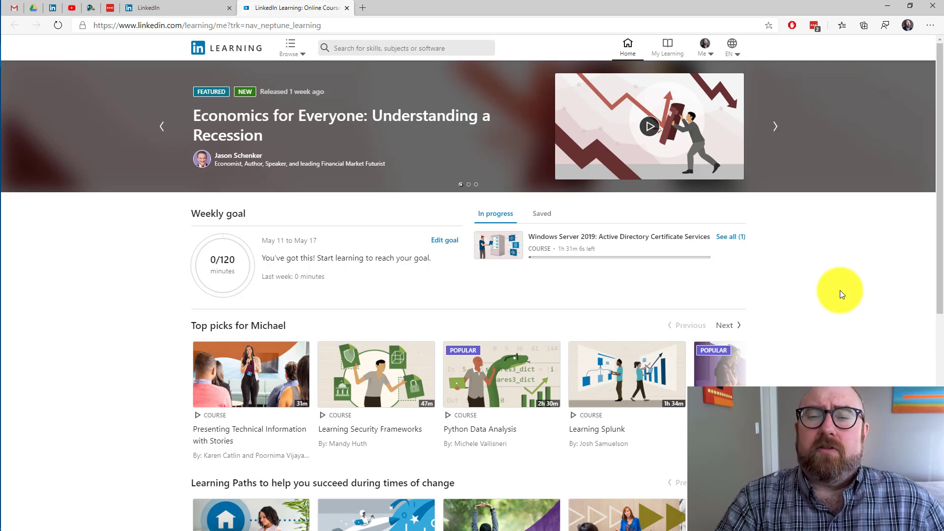
Switch back to the Premium page, open the Open Profile feature description and bring up the Premium profile settings
key("ctrl+shift+Tab")
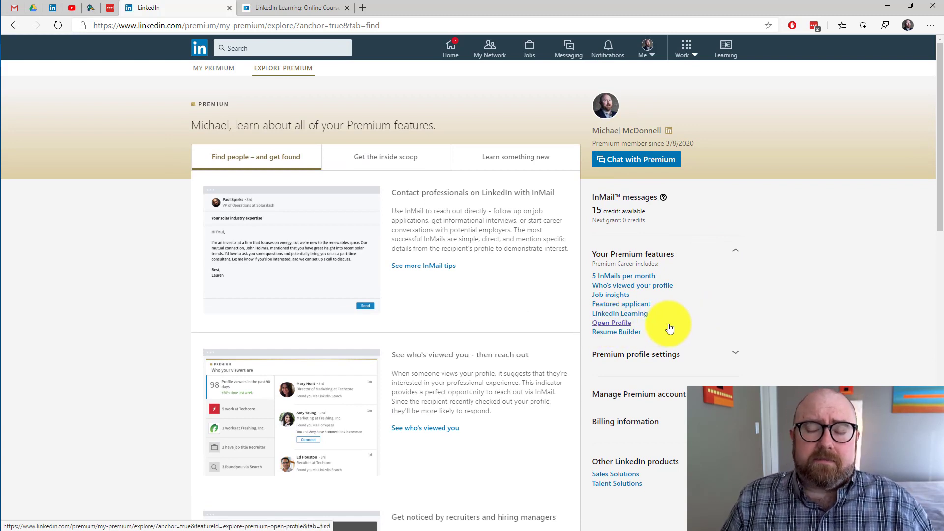
left_click(623, 326)
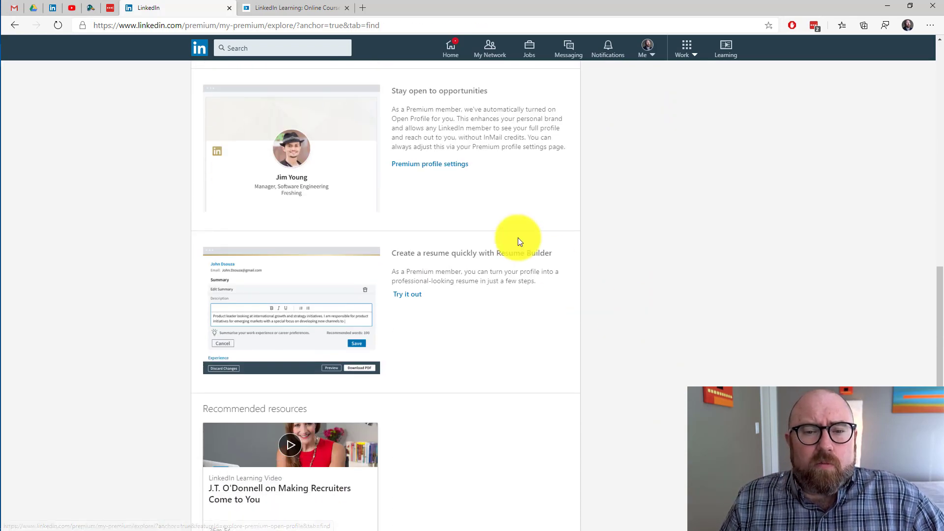
left_click(444, 169)
scroll(823, 131, "up", 2)
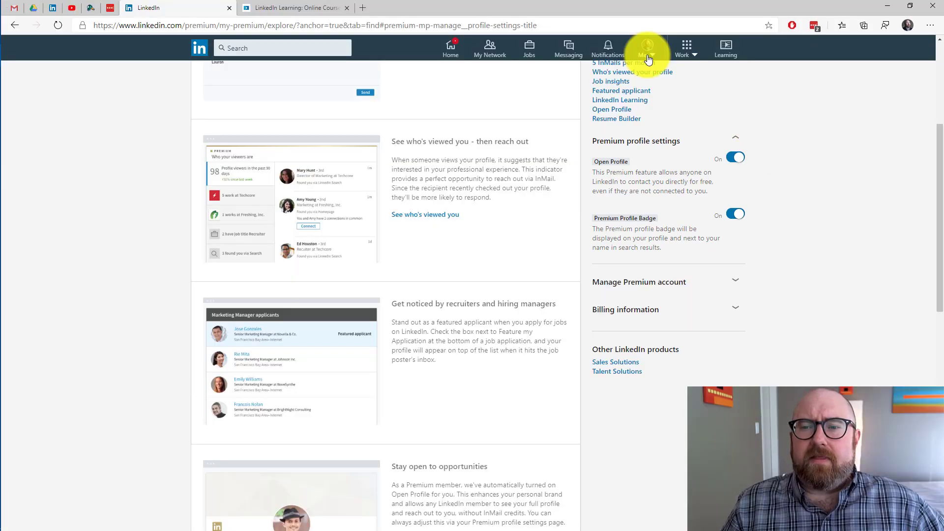
Go to your own profile and open the job preferences under Open to job opportunities for editing
left_click(639, 56)
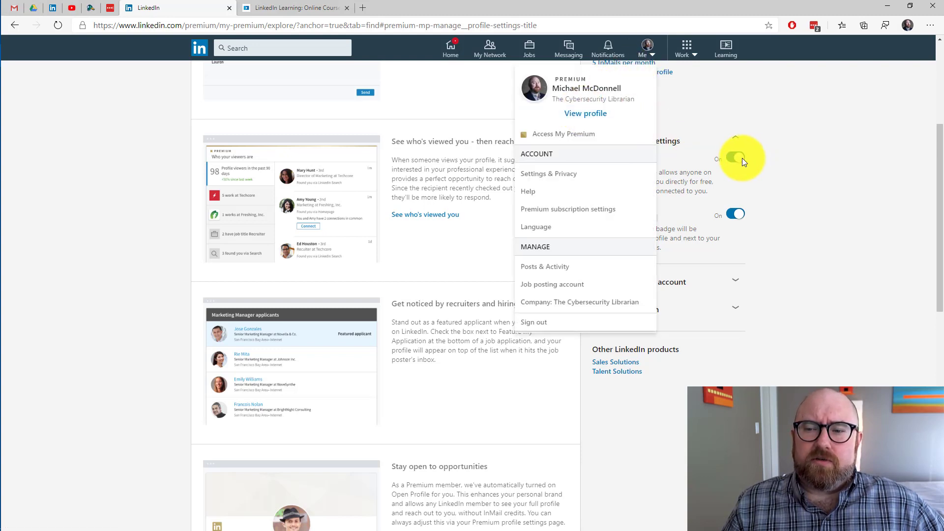
left_click(588, 114)
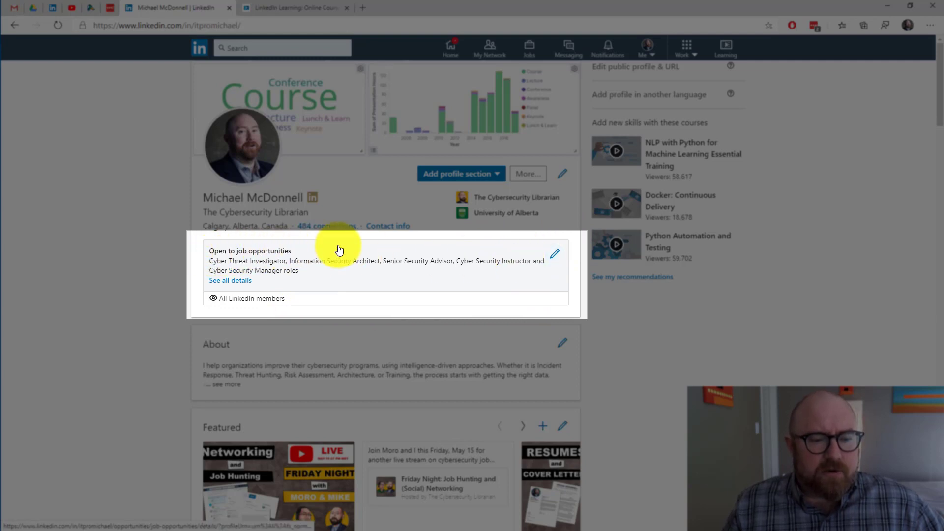
left_click(557, 256)
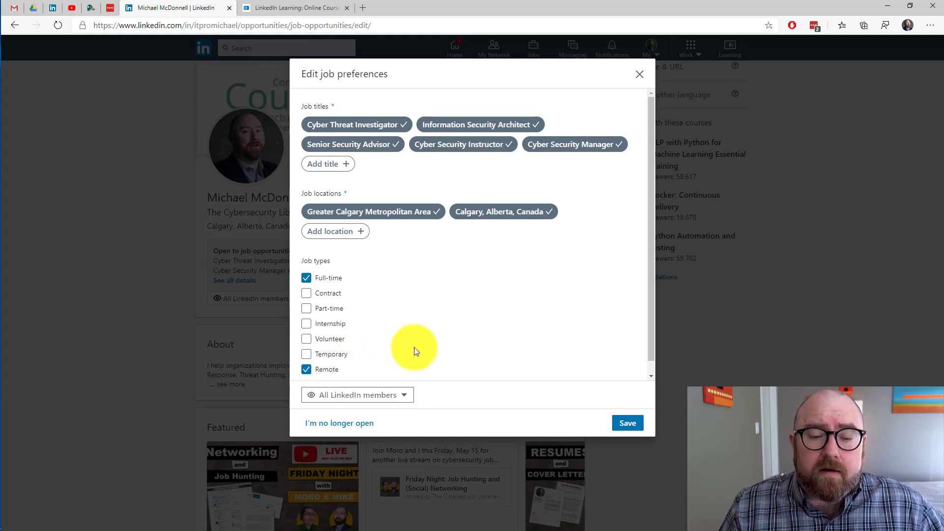
Try the Only recruiters visibility for being open to jobs, set it back to All LinkedIn members, and save the job preferences
left_click(406, 394)
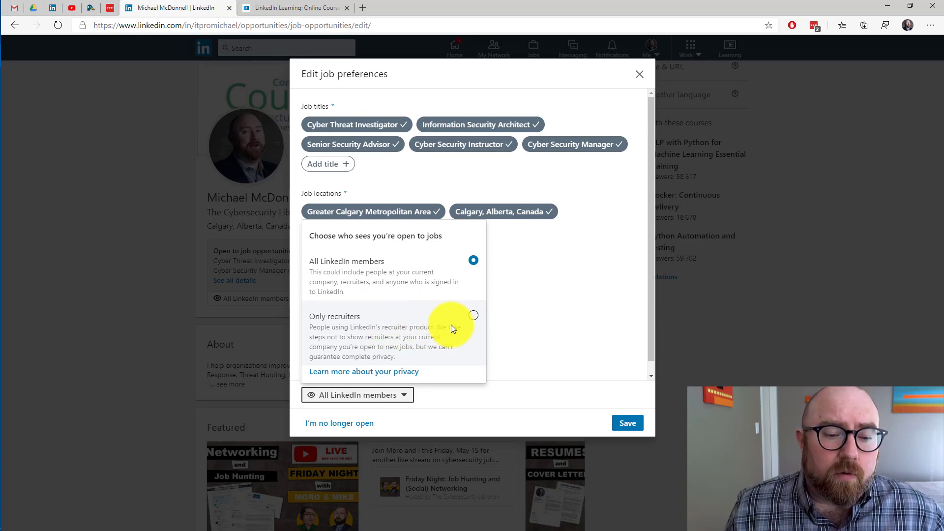
left_click(475, 317)
left_click(474, 261)
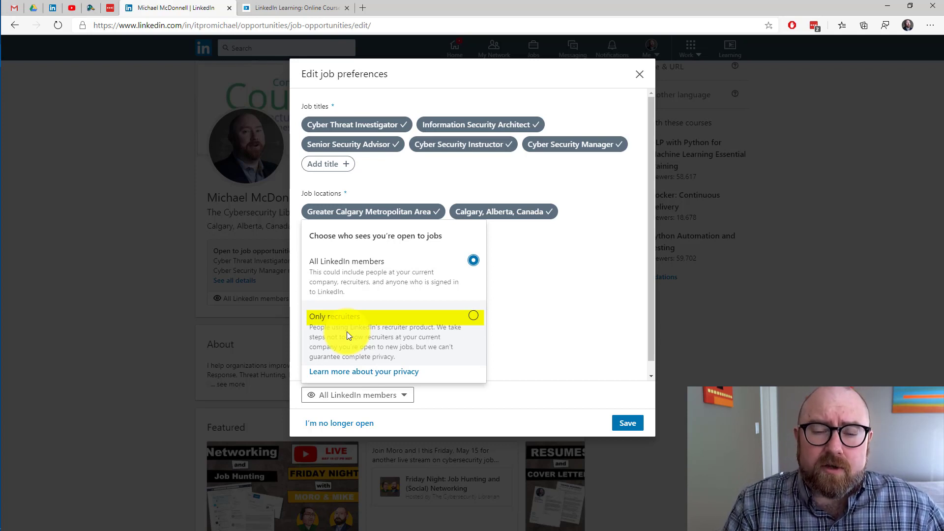
left_click(527, 276)
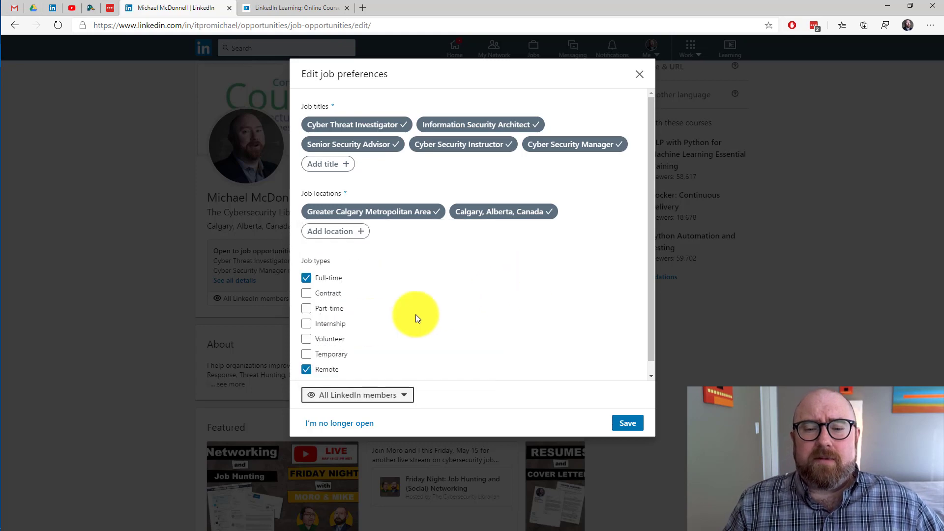
left_click(634, 422)
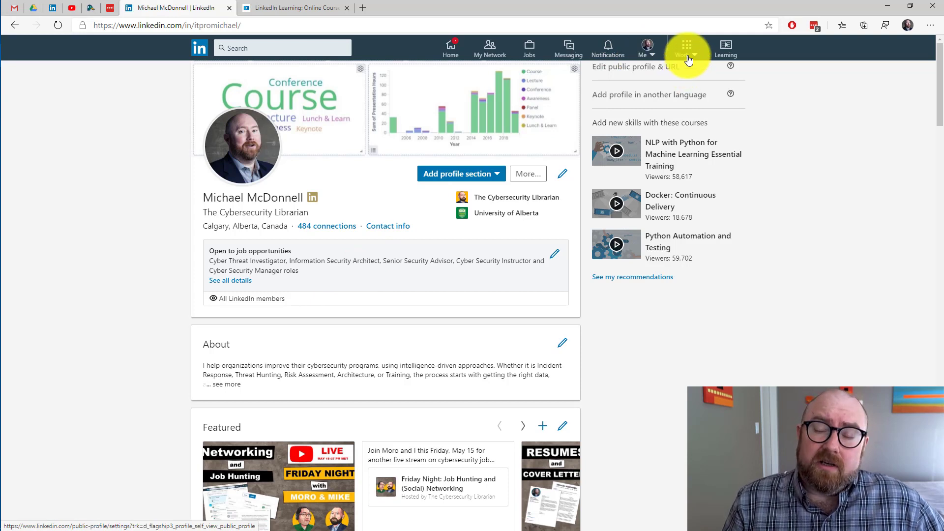
Go back to My Premium, open the Resume Builder feature and create a new resume from the LinkedIn profile
left_click(646, 60)
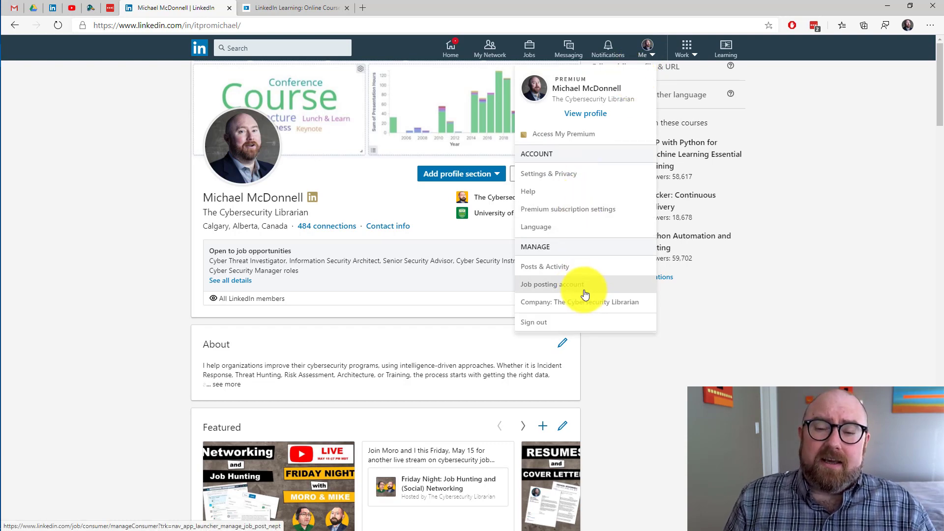
left_click(584, 135)
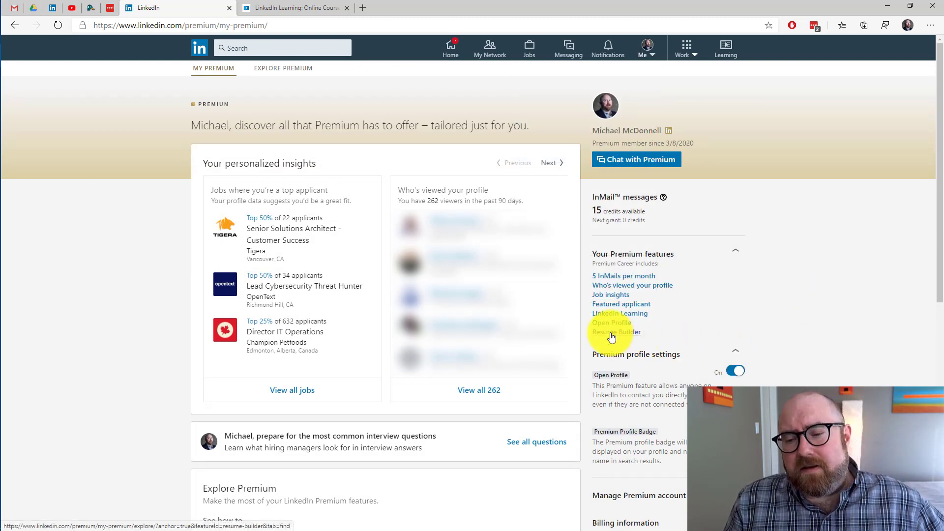
left_click(612, 335)
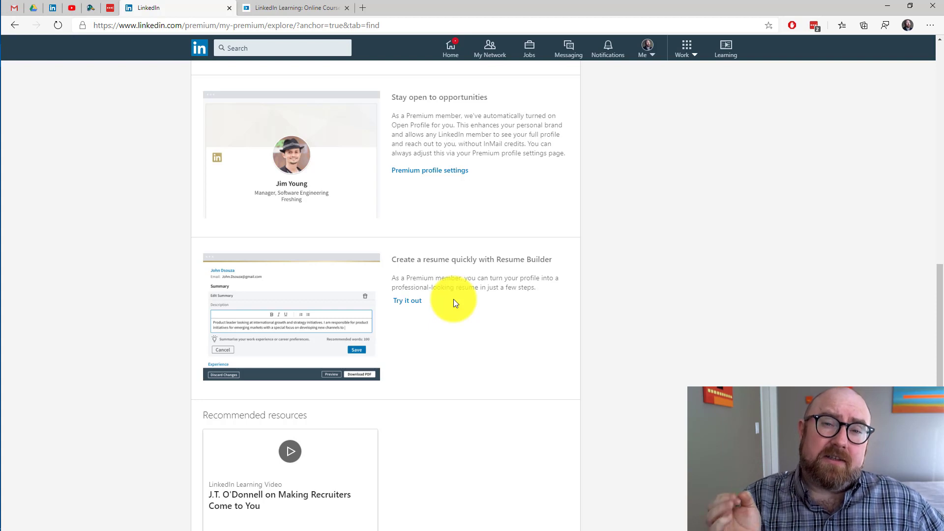
left_click(412, 301)
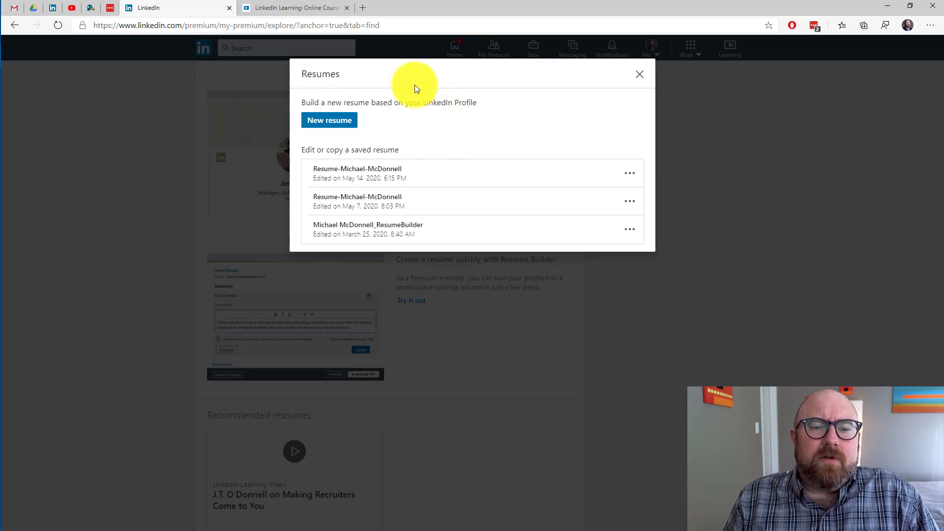
left_click(331, 122)
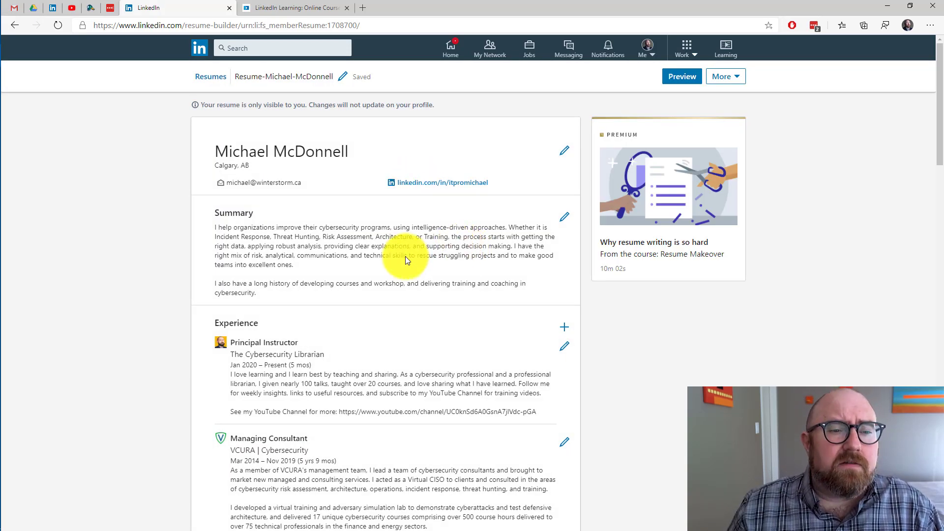
Review the new resume's experience, education, licenses and certifications, skills, and honors and awards sections
scroll(443, 256, "down", 2)
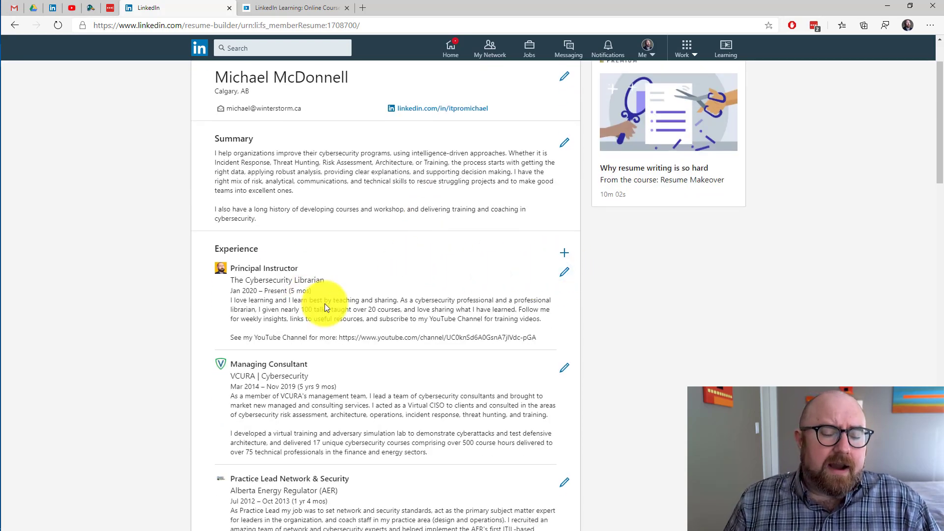
scroll(324, 307, "down", 4)
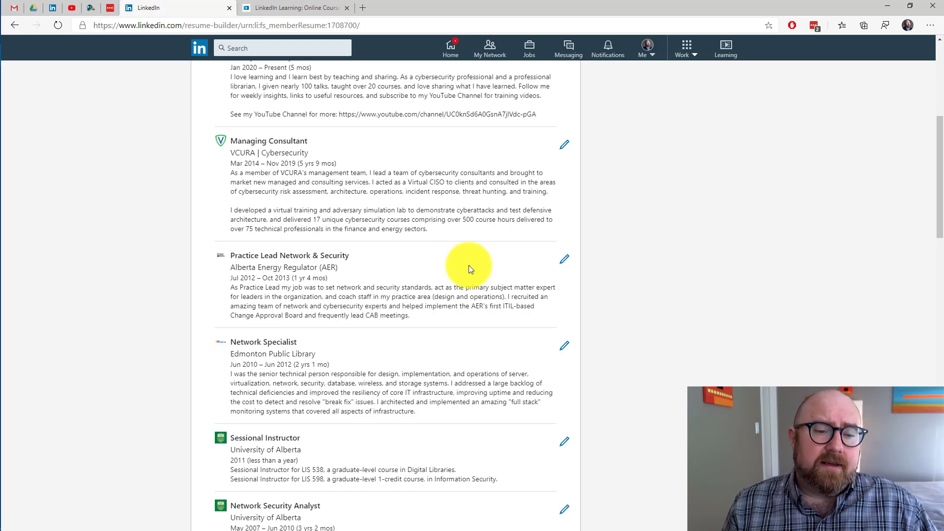
scroll(462, 268, "up", 3)
scroll(456, 273, "down", 1)
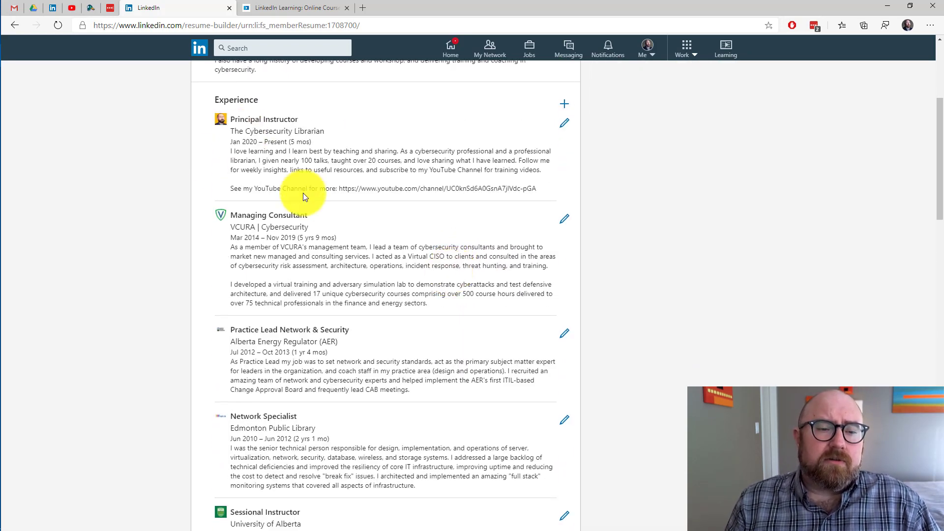
scroll(302, 197, "up", 1)
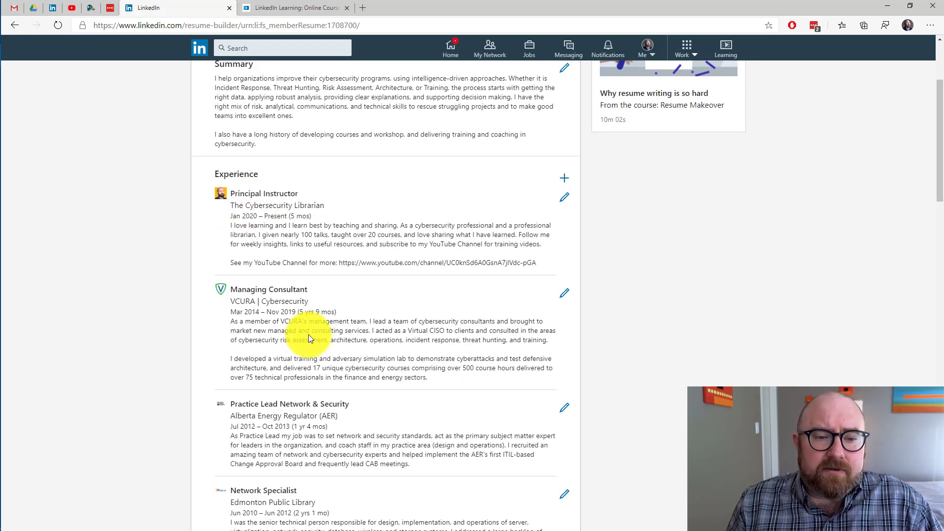
scroll(308, 335, "down", 11)
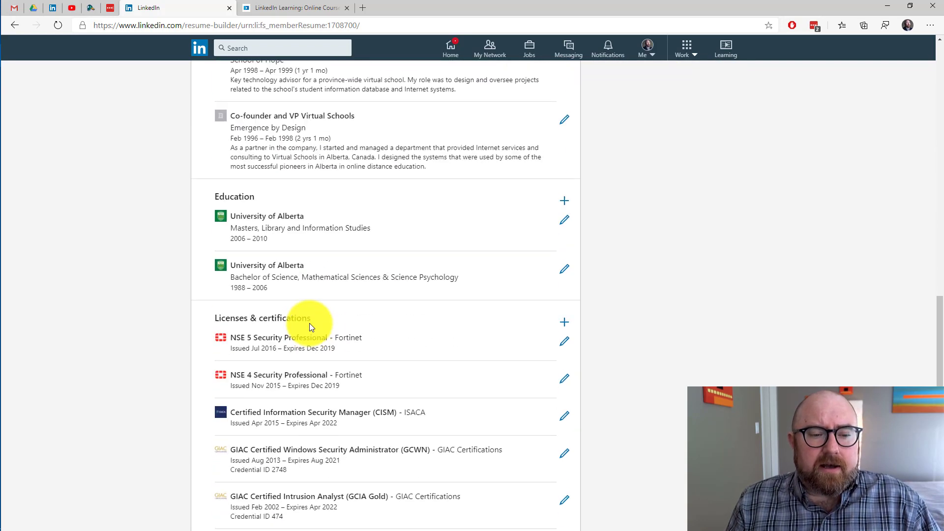
scroll(315, 320, "down", 3)
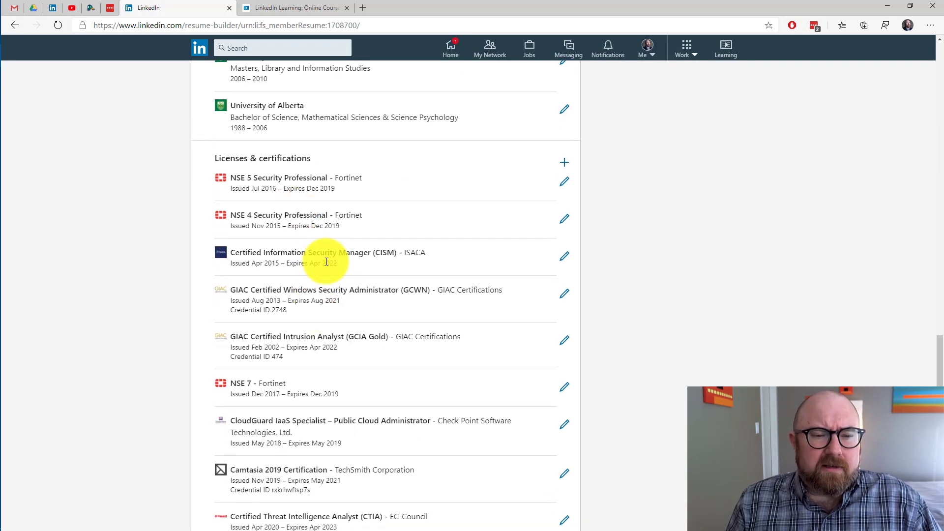
scroll(373, 236, "down", 1)
scroll(320, 252, "down", 3)
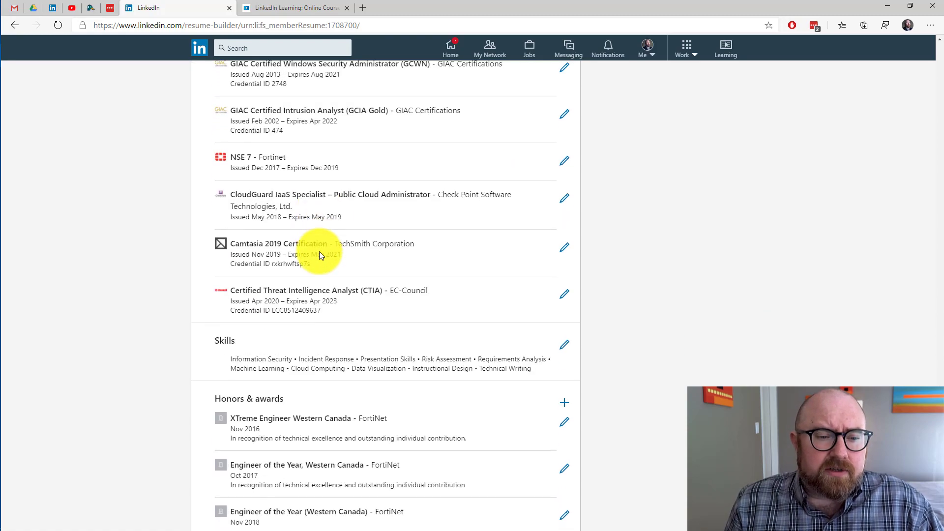
scroll(322, 258, "up", 4)
scroll(323, 261, "up", 20)
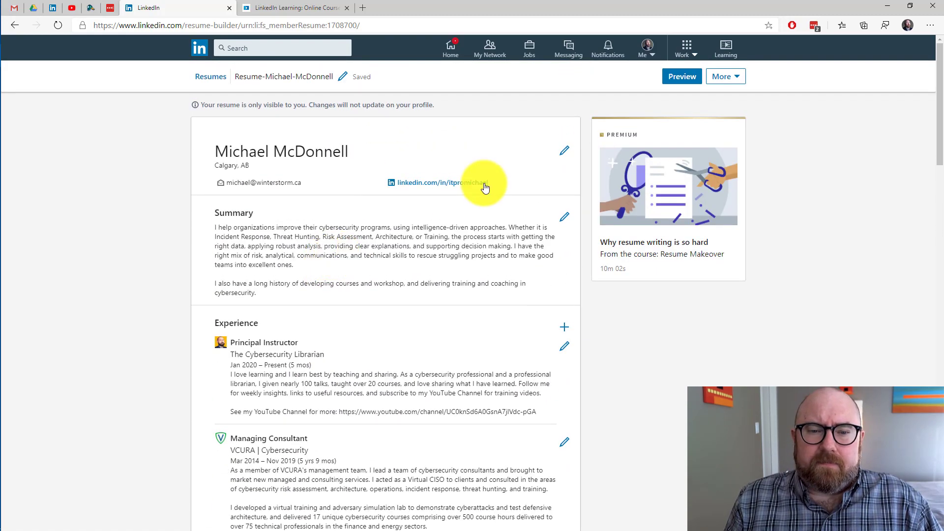
Preview the new resume, look through its pages and close the preview
left_click(680, 77)
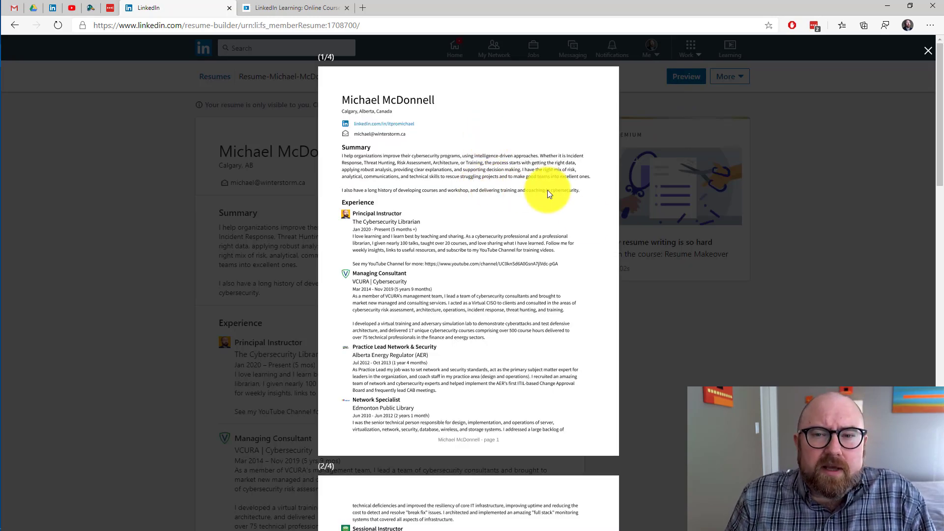
scroll(552, 265, "down", 12)
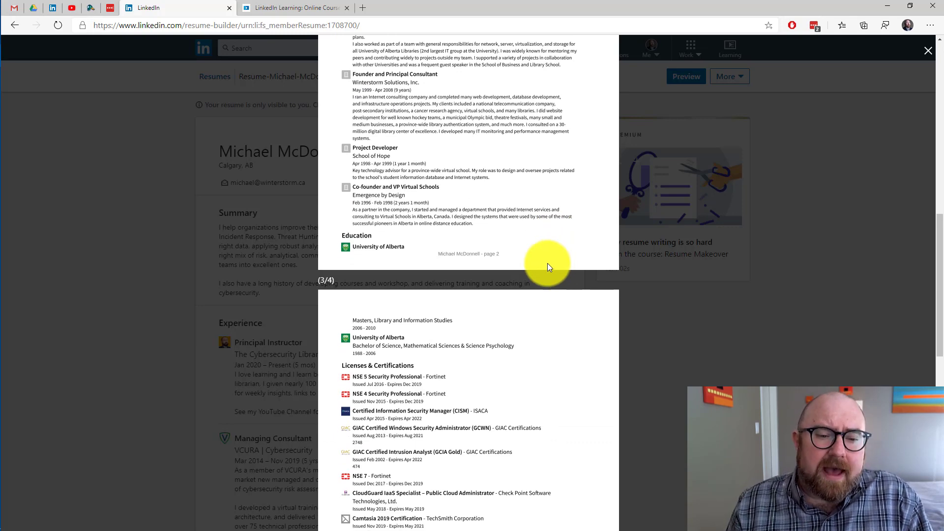
scroll(518, 273, "down", 9)
scroll(518, 274, "up", 5)
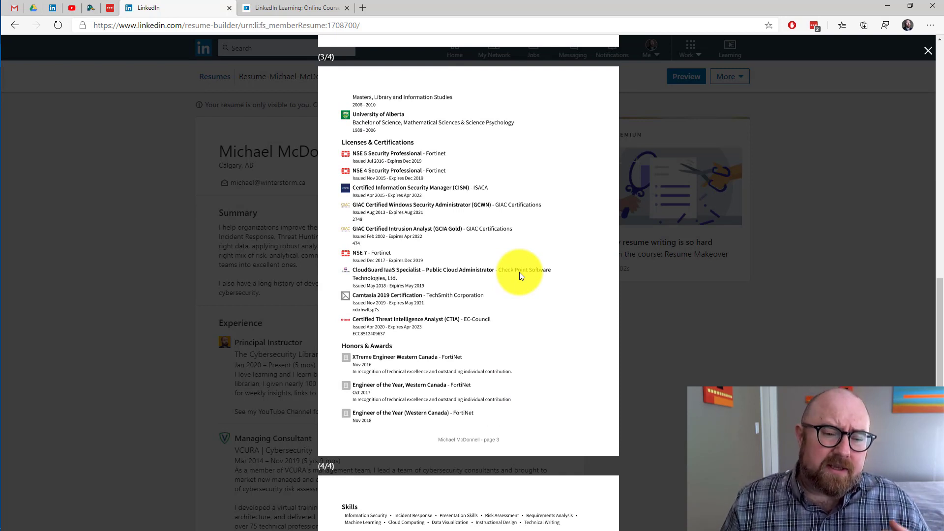
scroll(488, 270, "up", 15)
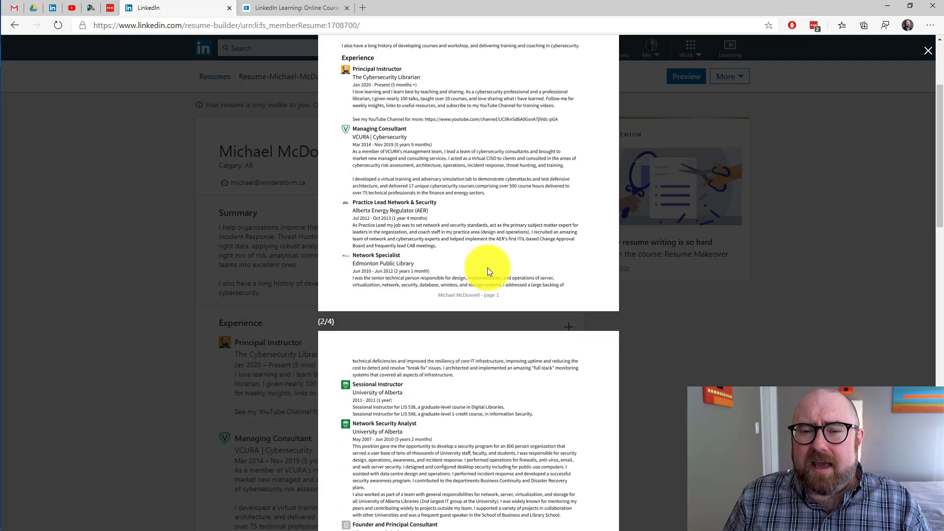
left_click(647, 119)
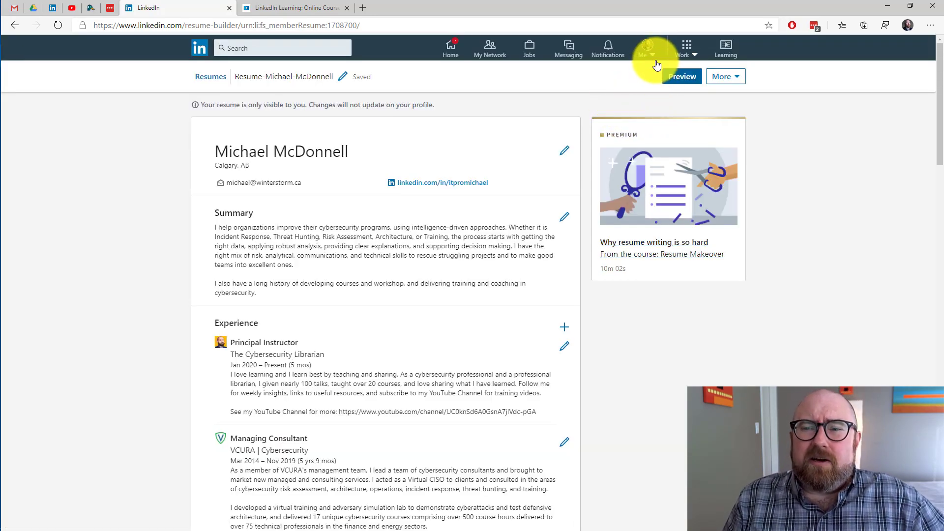
Open the list of saved resumes, look through its entries and close it again
left_click(209, 77)
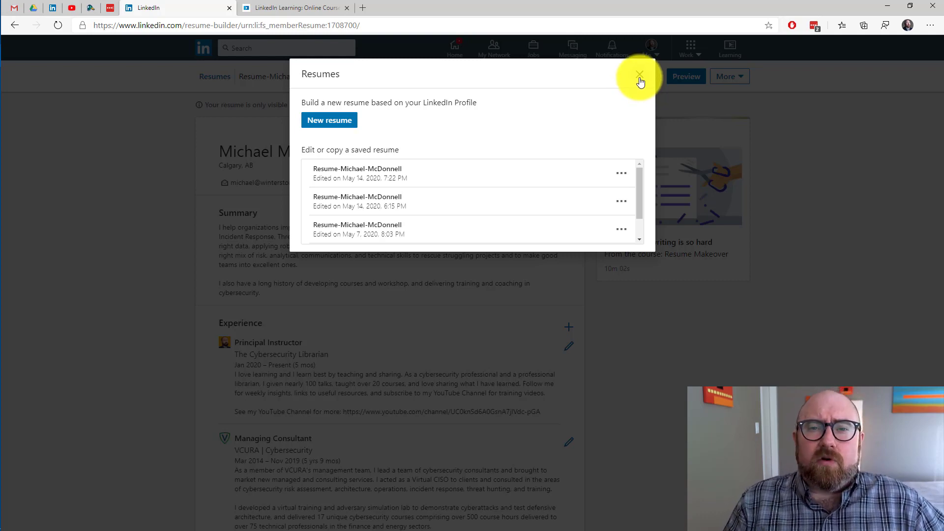
scroll(464, 204, "down", 2)
scroll(468, 203, "up", 2)
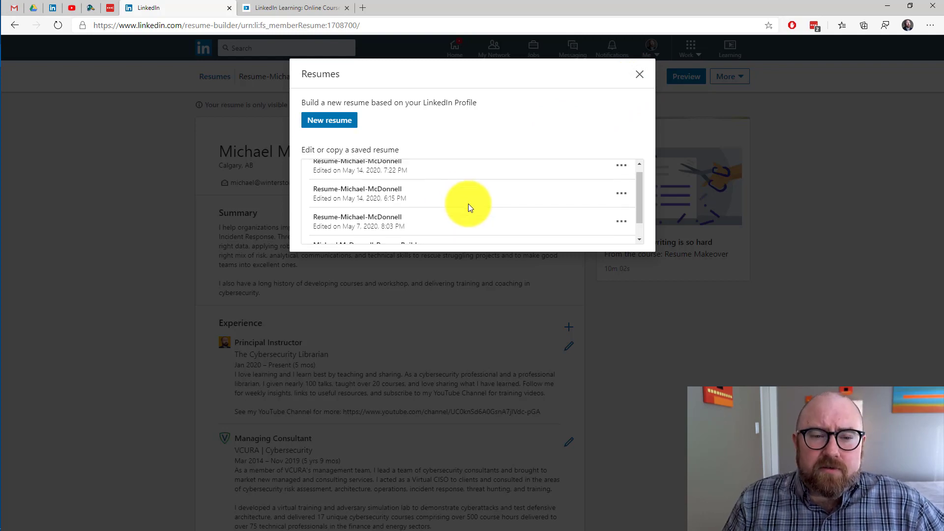
scroll(373, 196, "down", 2)
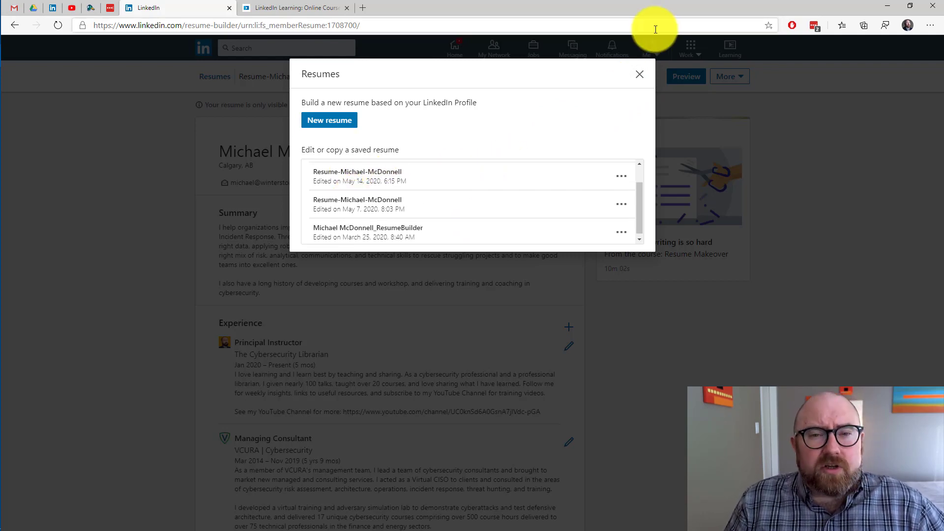
left_click(639, 73)
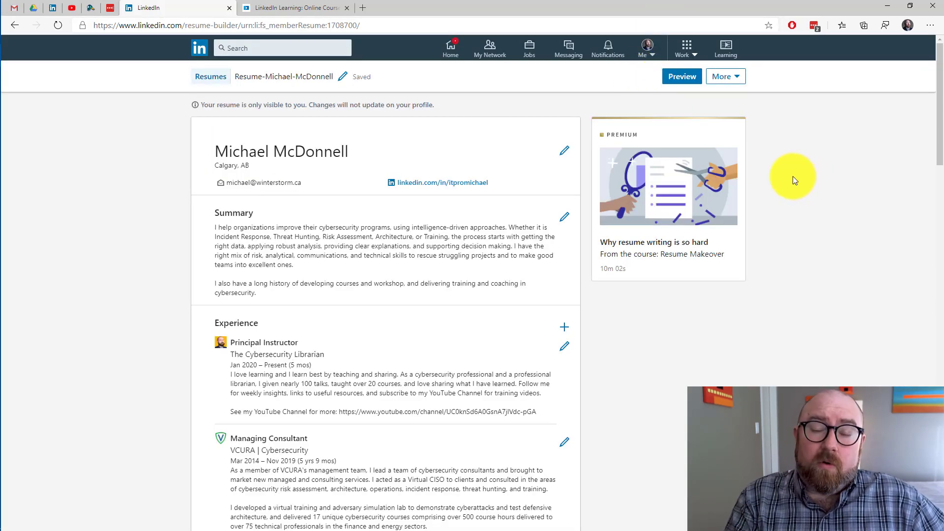